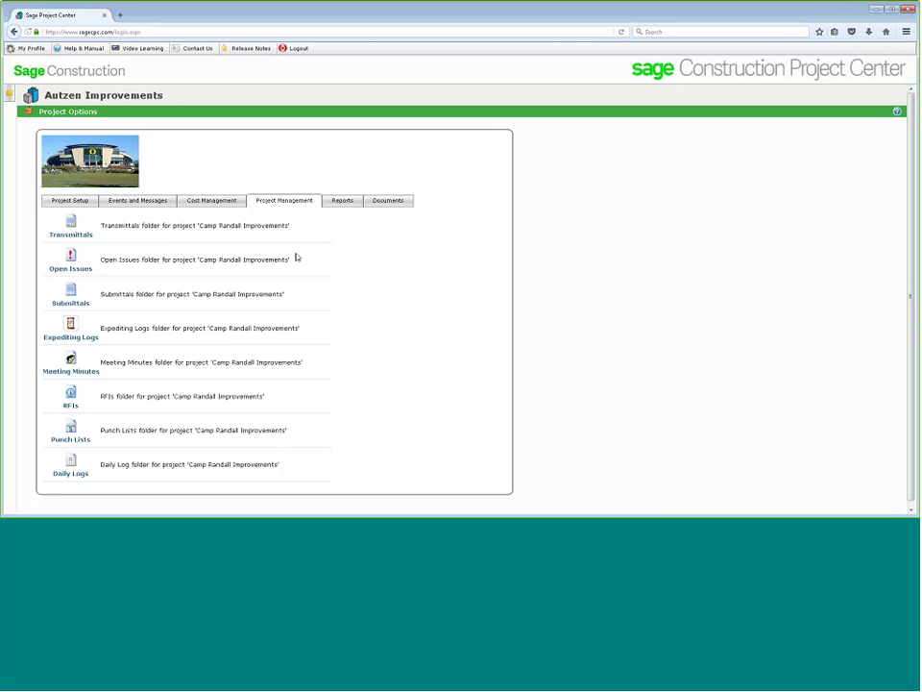
Open the project's Plans folder under Documents and browse into the subfolder containing the drawing discipline folders.
left_click(381, 200)
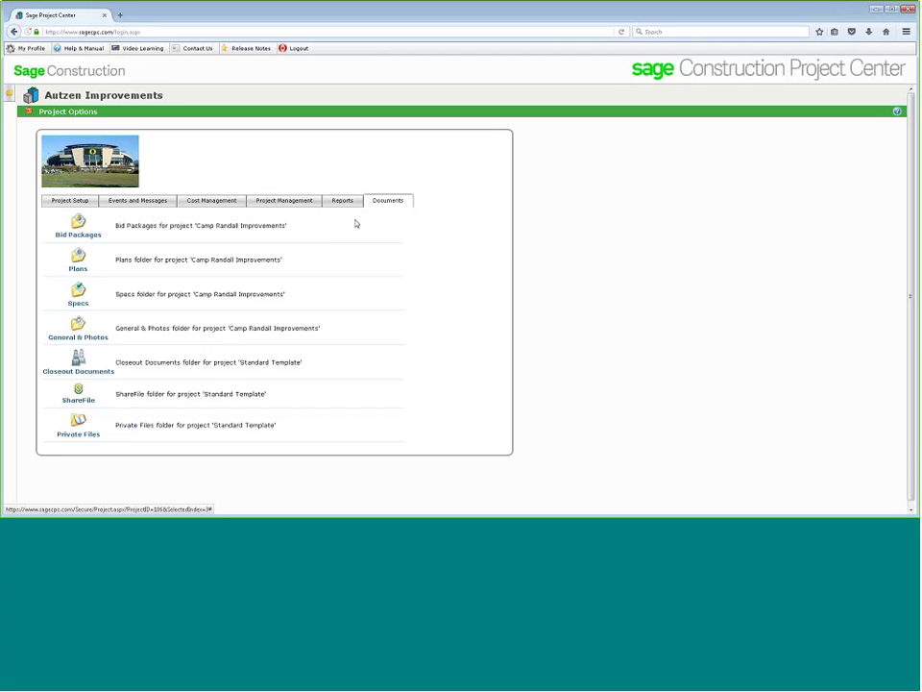
left_click(82, 254)
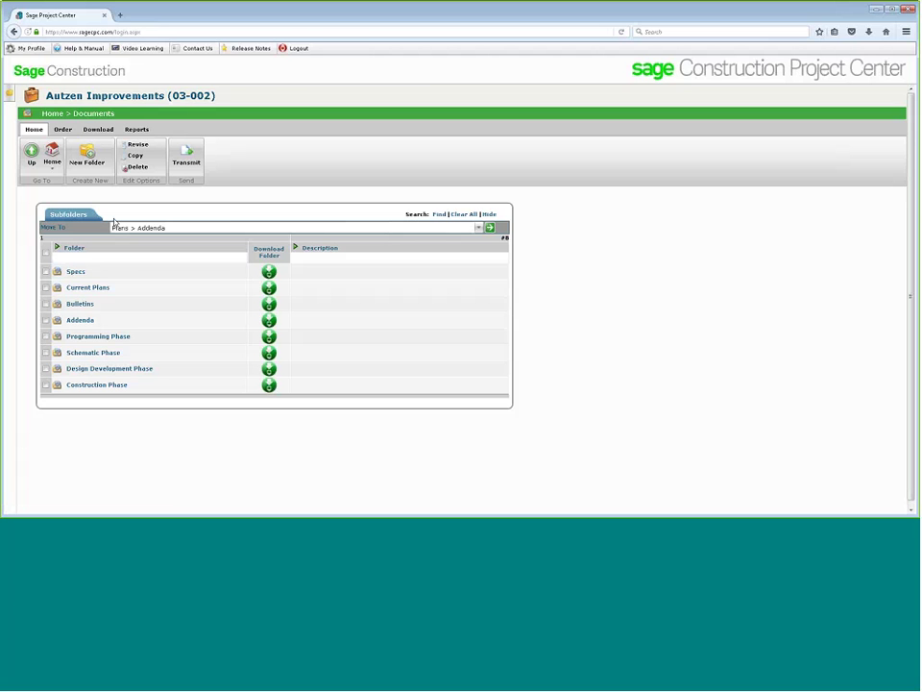
left_click(82, 274)
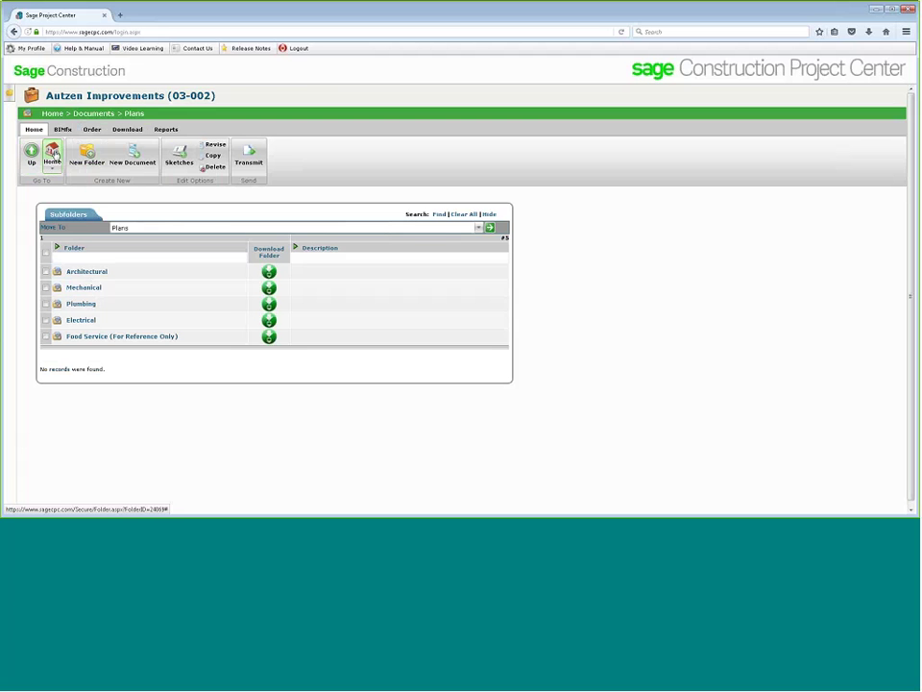
View the Project Members list in the project setup, and return to the project options.
left_click(51, 114)
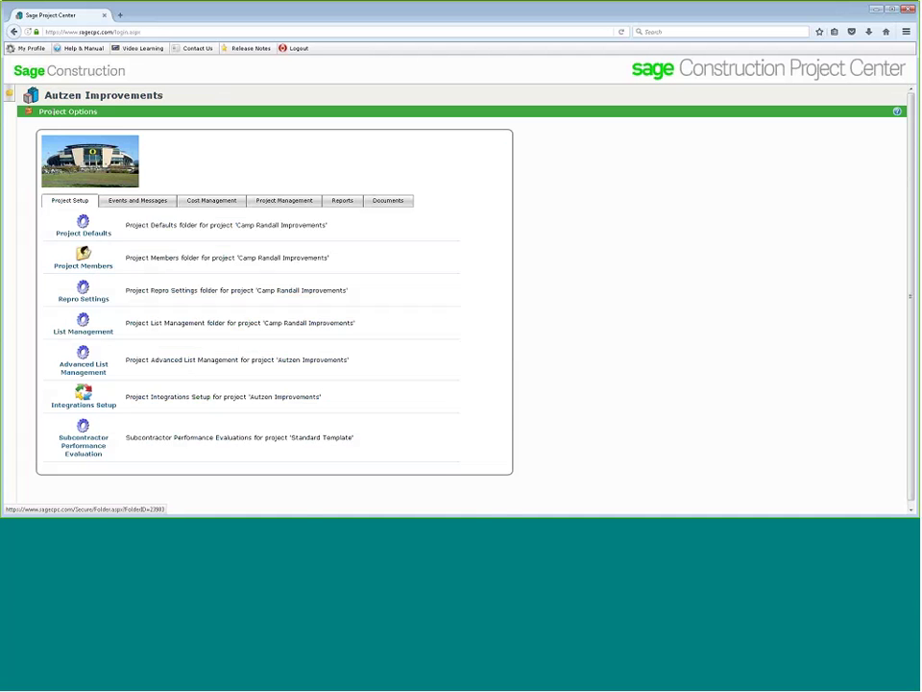
left_click(81, 263)
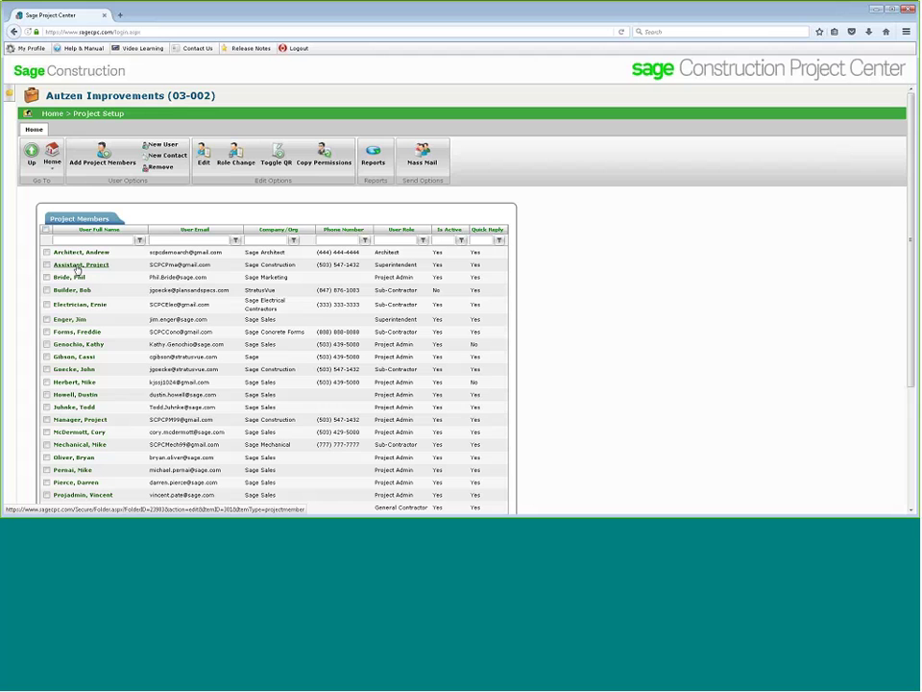
key("alt+Left")
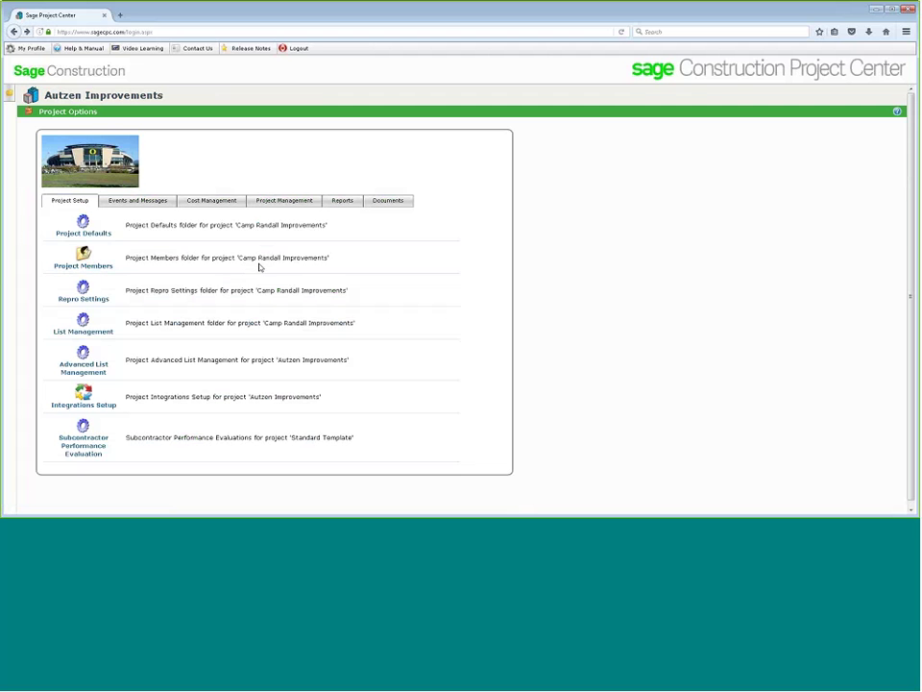
Open Electrical RFI 020 from the Electrical RFI folder within the project's Subcontractor RFIs.
left_click(267, 204)
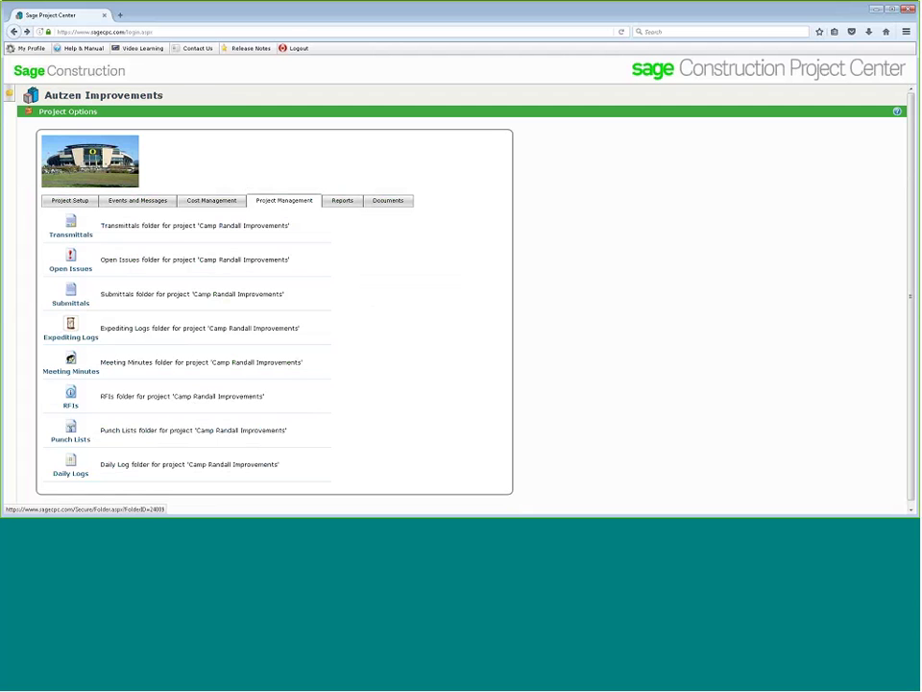
left_click(71, 404)
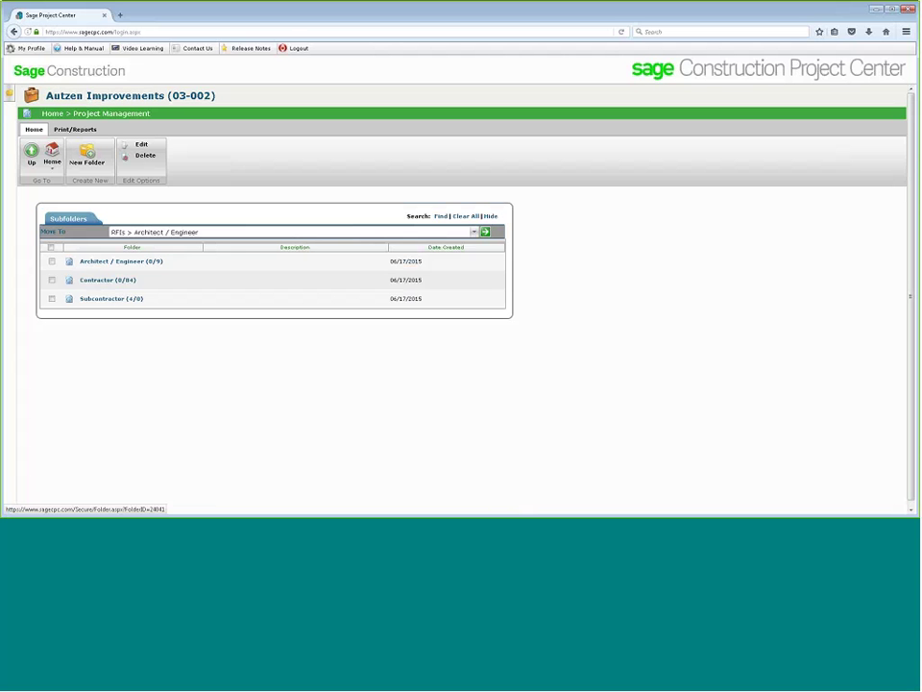
left_click(108, 281)
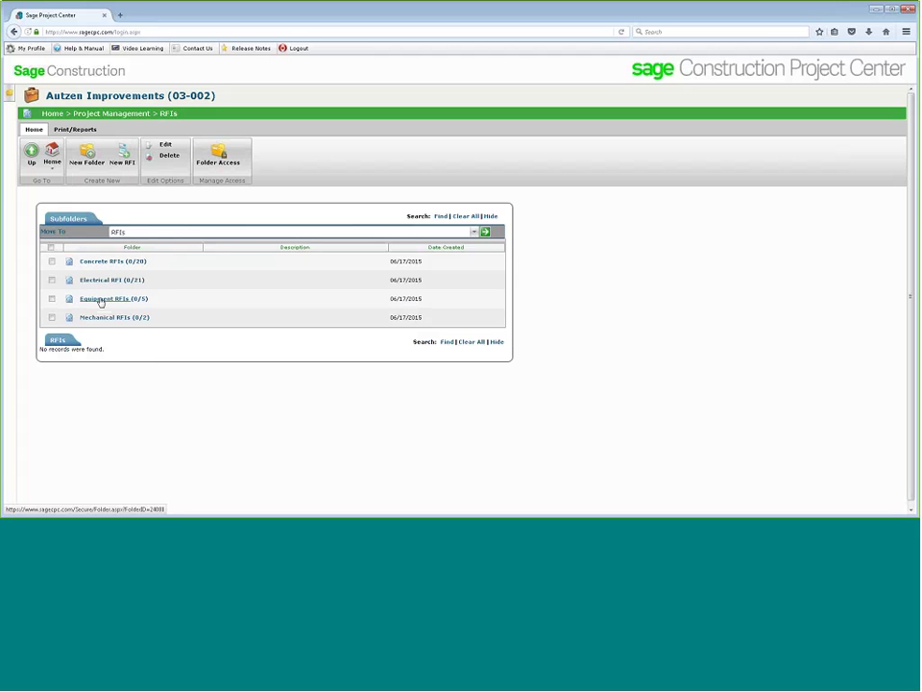
left_click(98, 280)
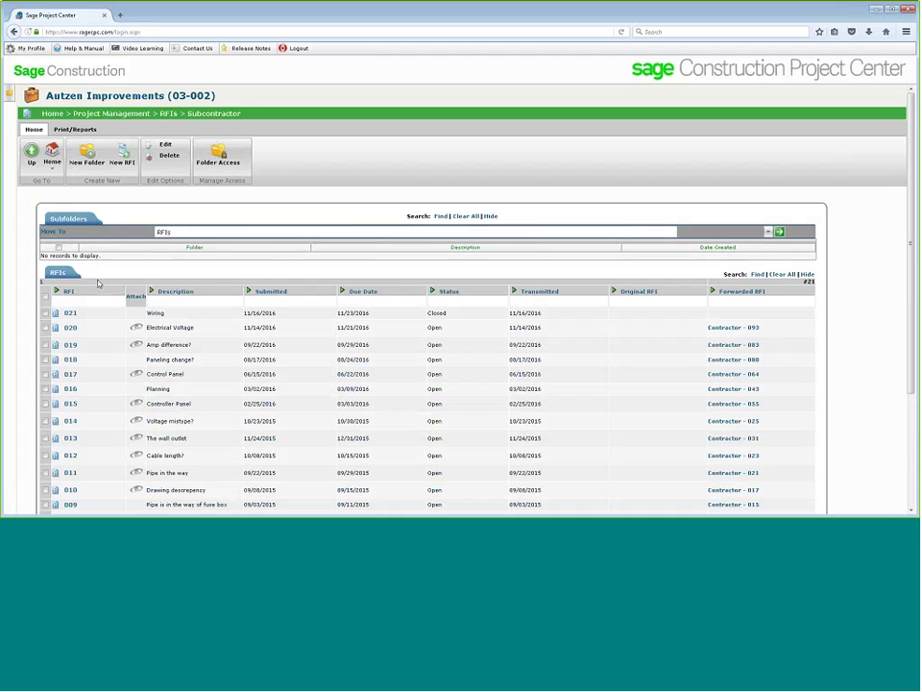
left_click(72, 329)
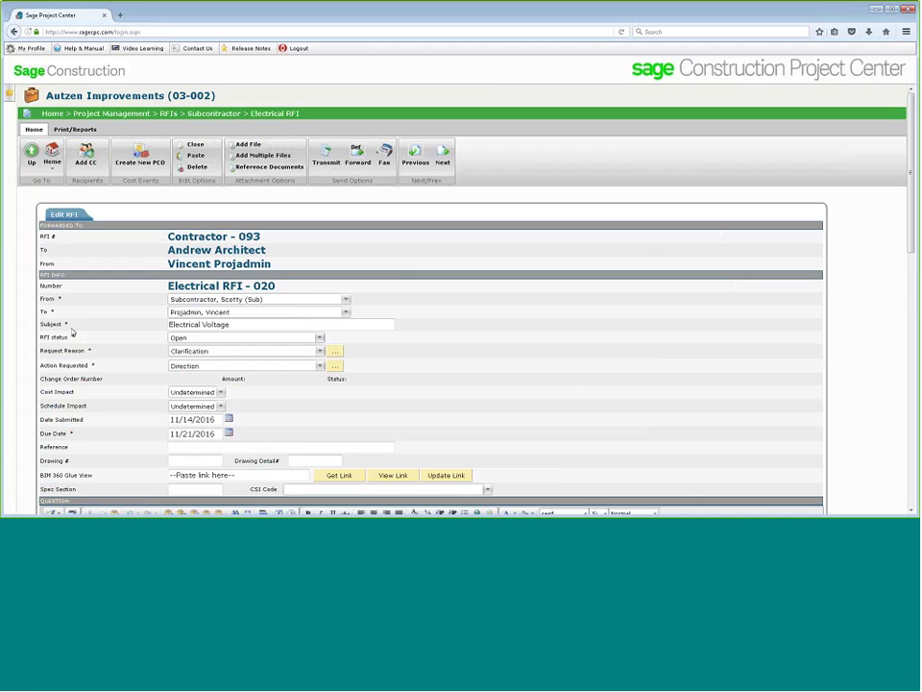
Review the Electrical RFI's question, answer, reply area and forwarding details.
scroll(556, 315, "down", 5)
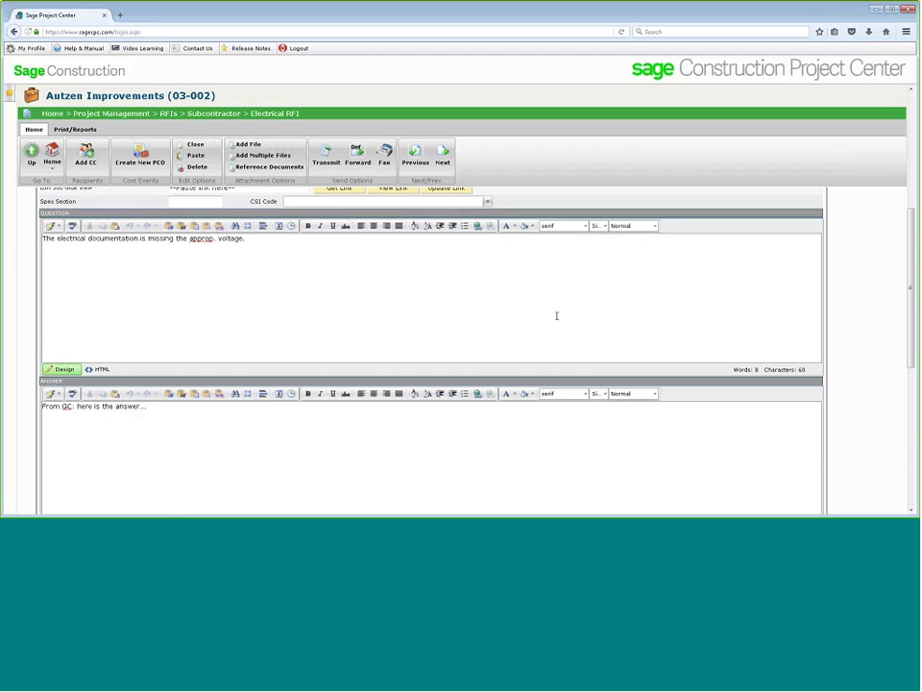
scroll(226, 415, "down", 3)
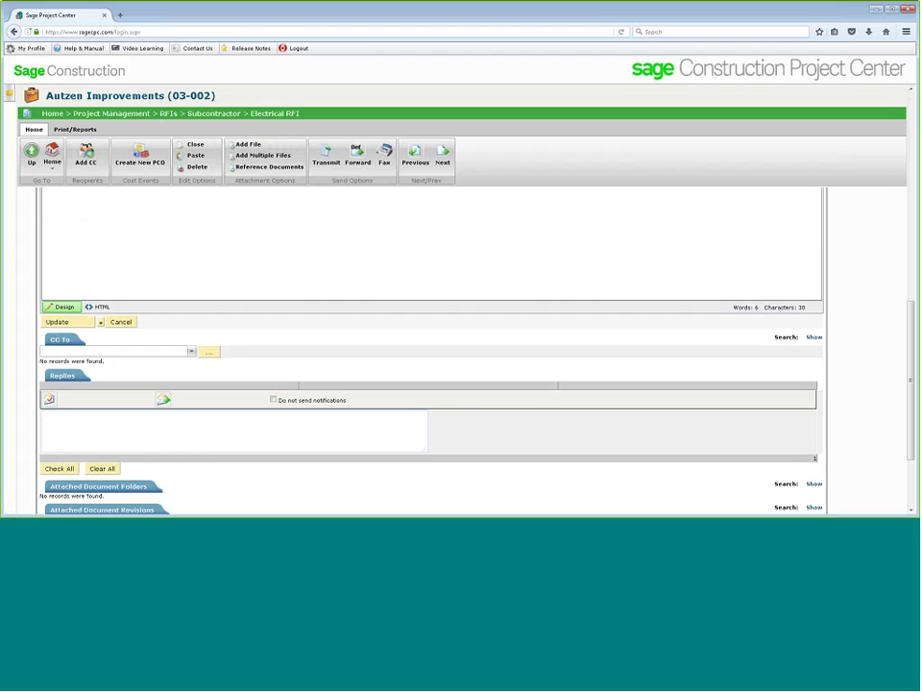
left_click(189, 433)
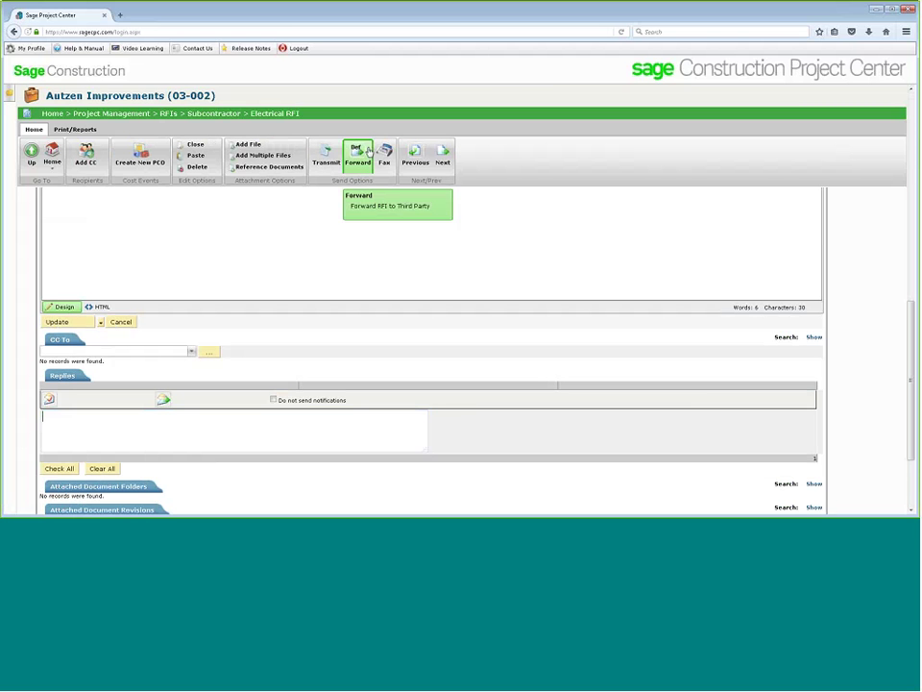
scroll(217, 241, "up", 10)
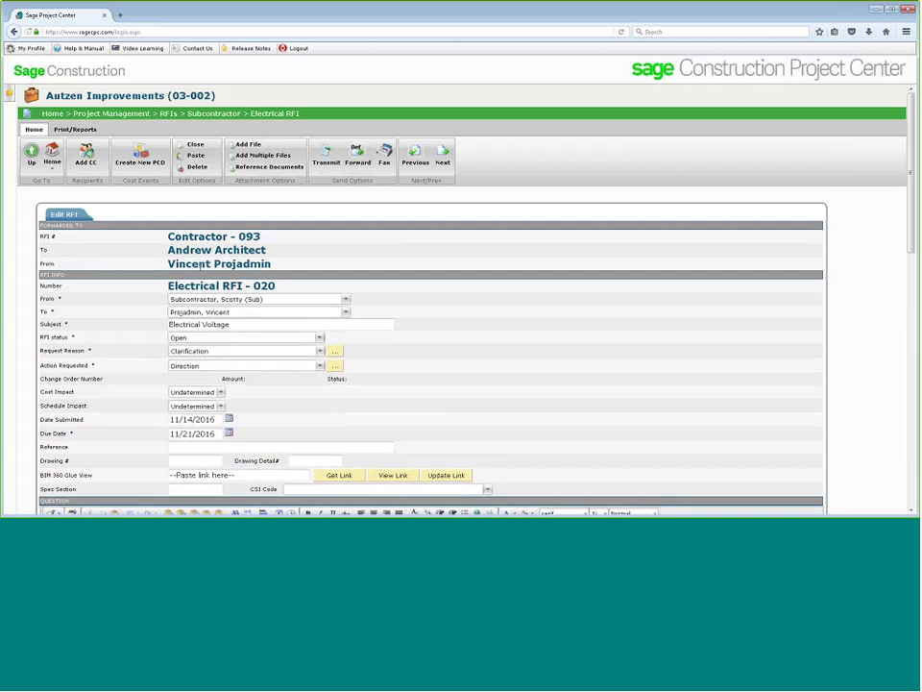
Open the forwarded RFI Contractor - 093, review its question and replies, and select the first reply.
left_click(193, 240)
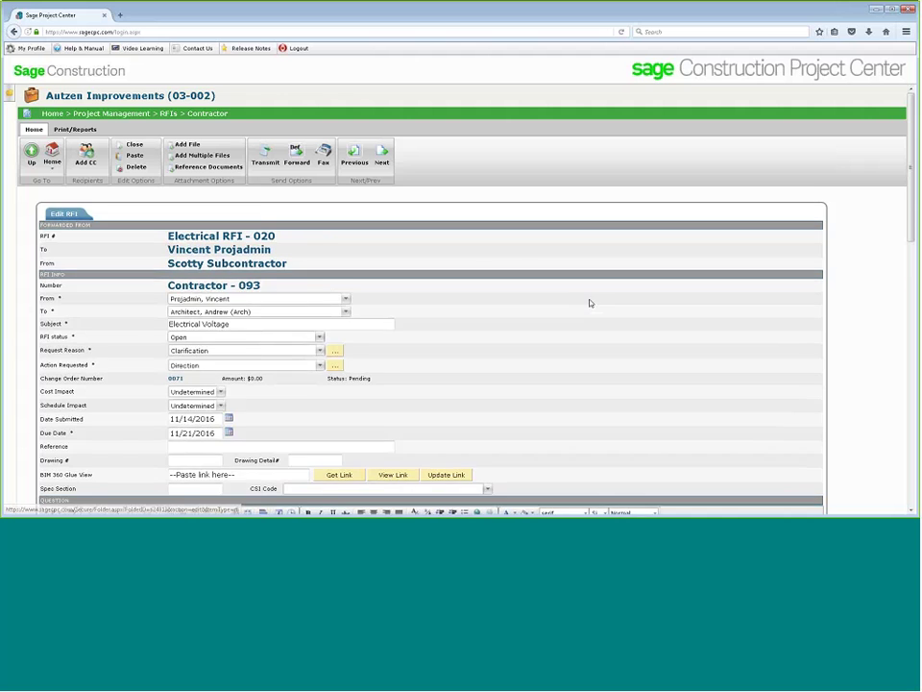
scroll(591, 301, "down", 3)
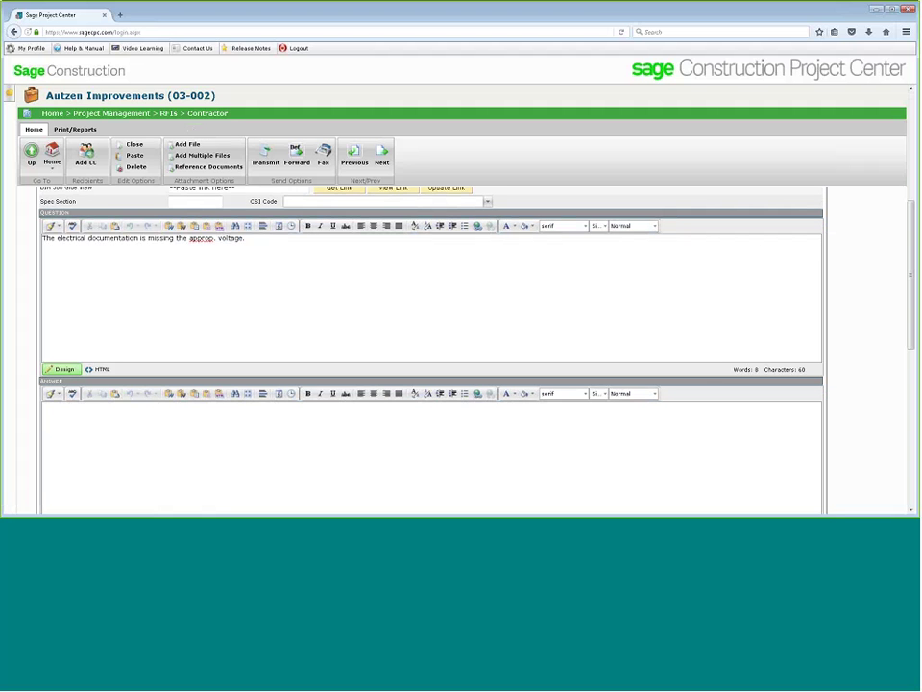
scroll(769, 245, "down", 5)
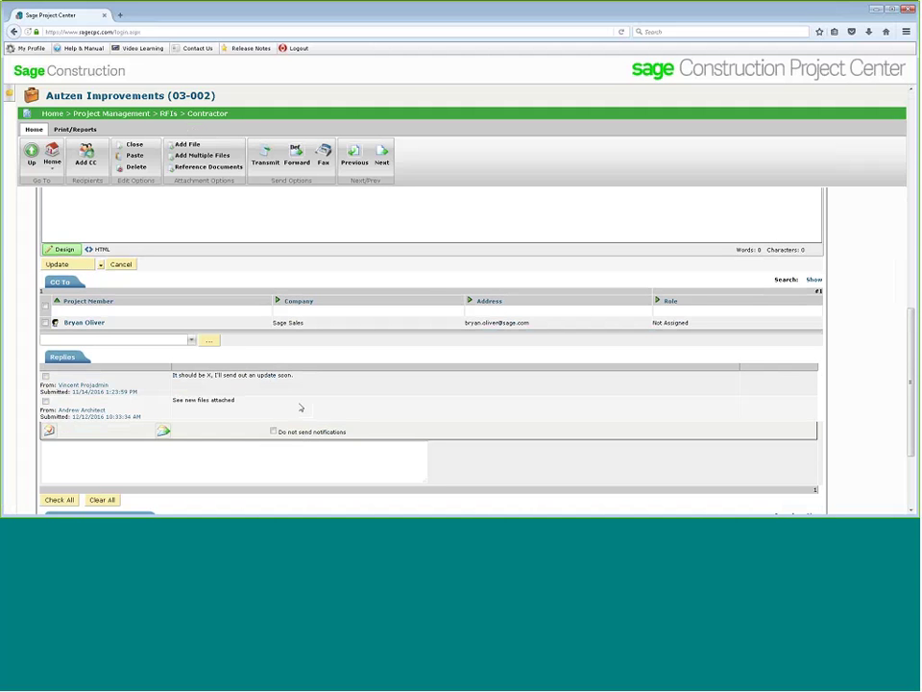
left_click(45, 376)
Go to the project's Reports section through the project tree and open the Submittal Reports.
left_click(10, 94)
scroll(126, 409, "down", 4)
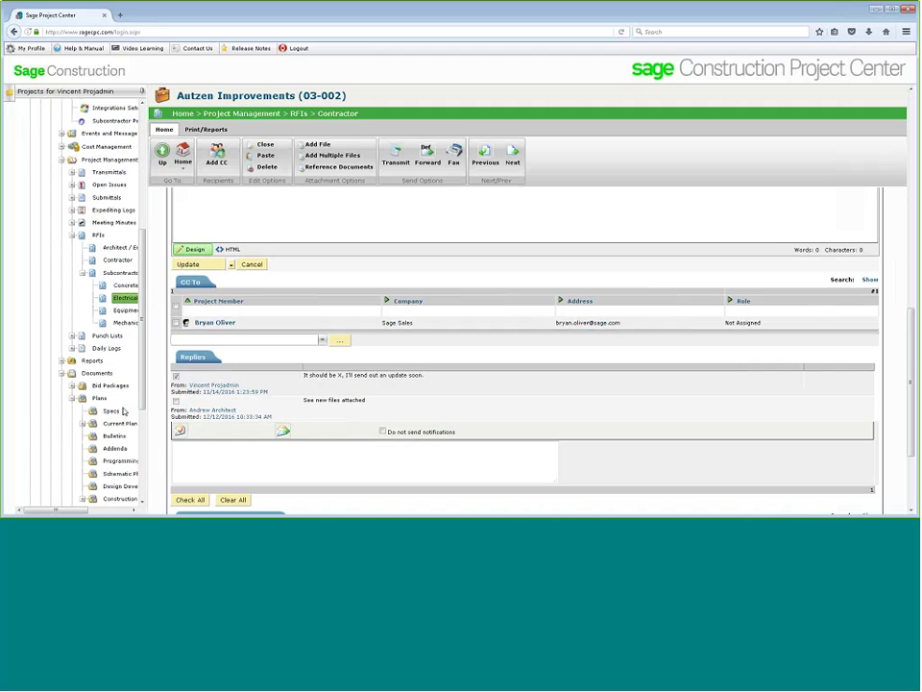
left_click(93, 361)
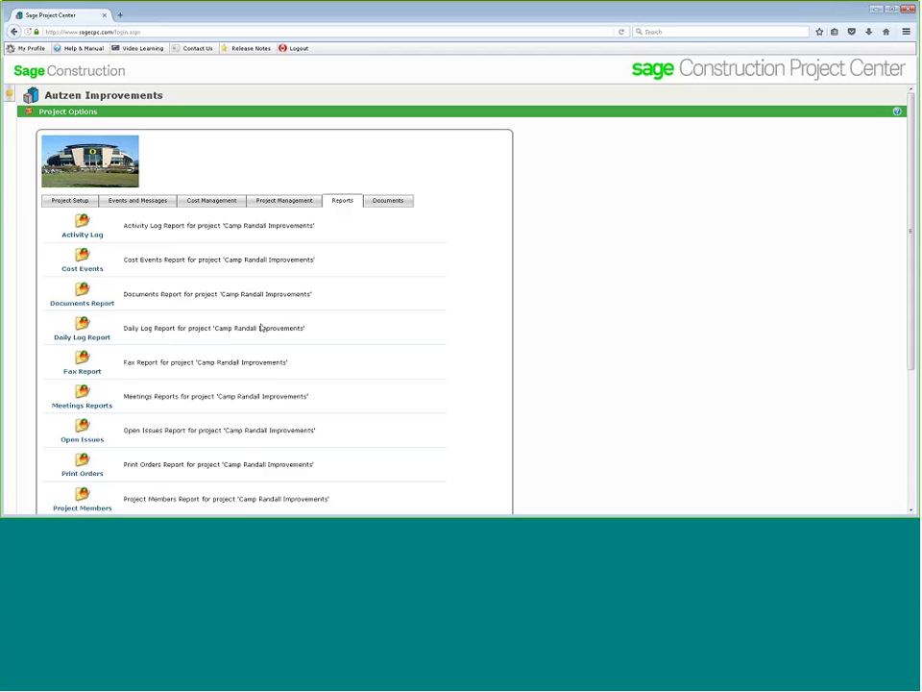
scroll(250, 346, "down", 4)
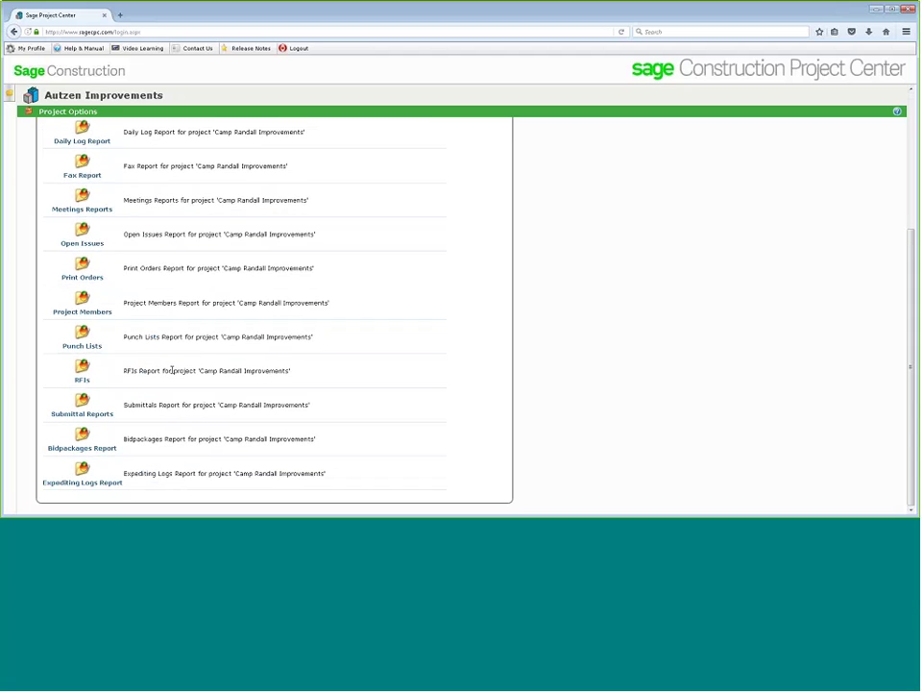
left_click(90, 415)
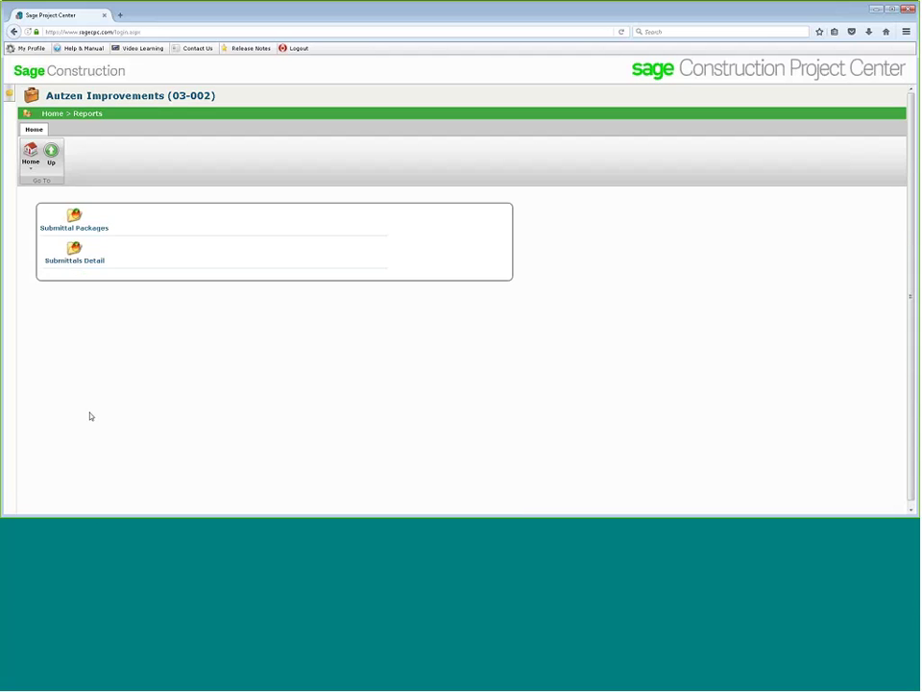
Run the Submittals Detail report restricted to only open items, view the result, and close the report window.
left_click(65, 254)
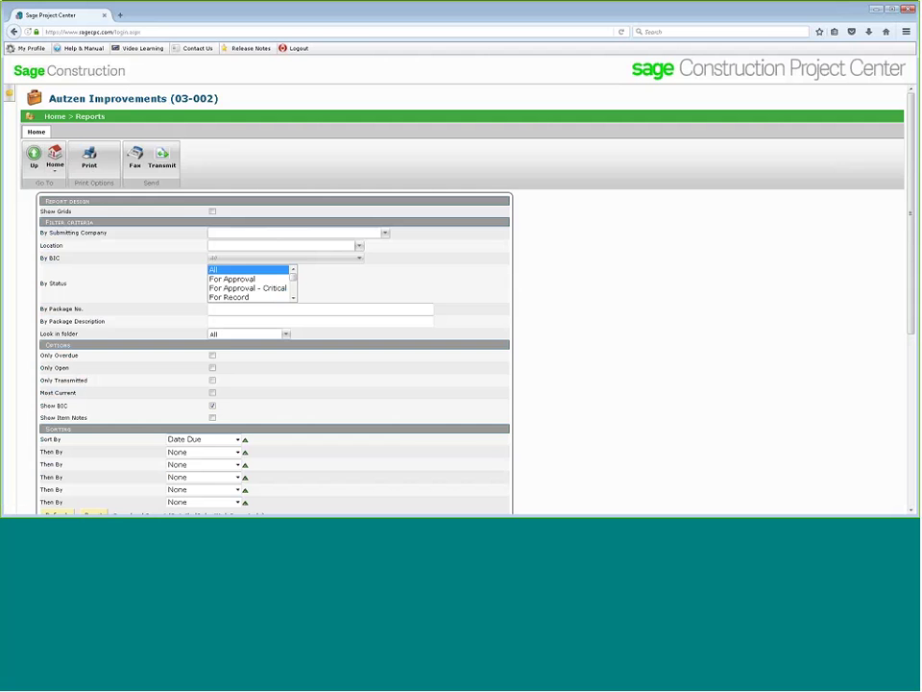
left_click(89, 161)
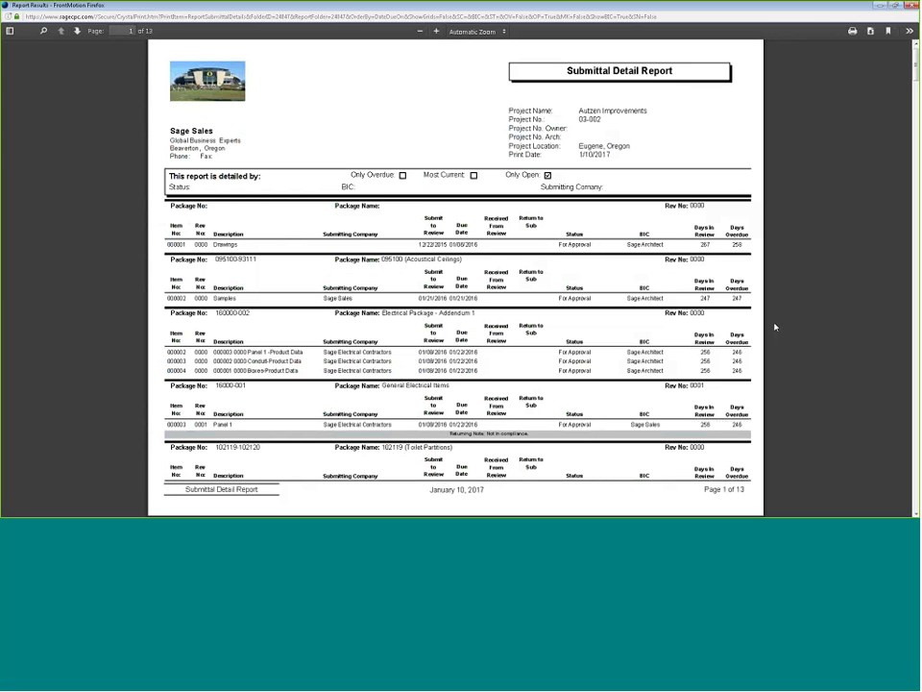
left_click(914, 7)
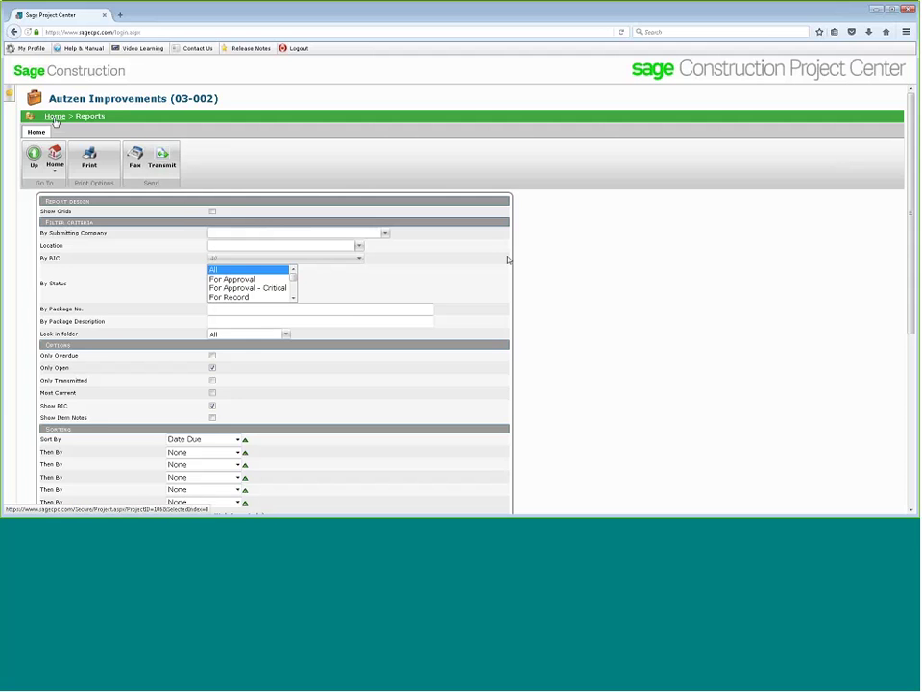
left_click(55, 118)
left_click(263, 202)
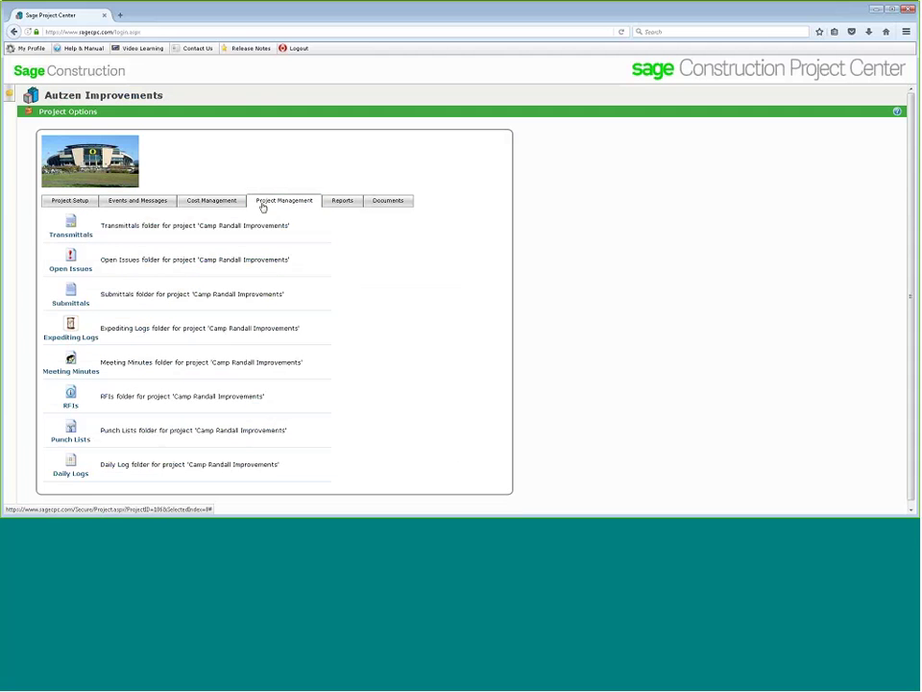
left_click(75, 299)
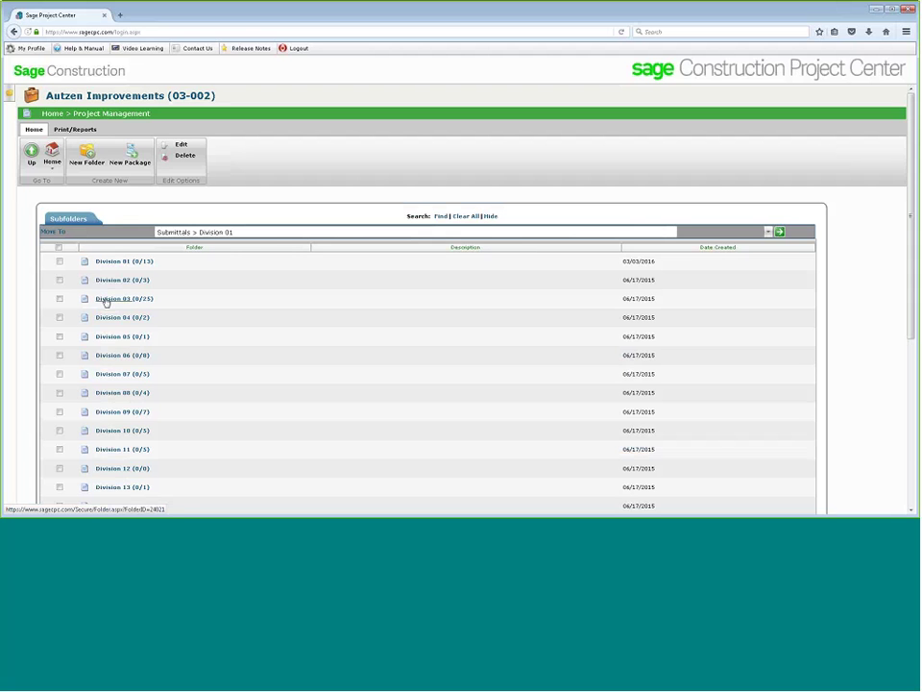
left_click(113, 393)
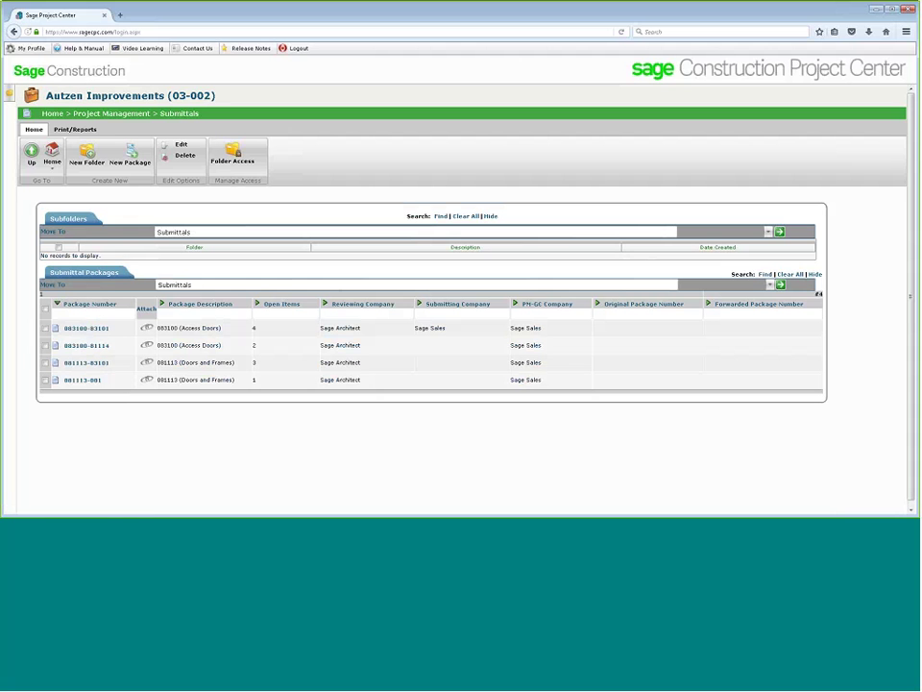
left_click(92, 328)
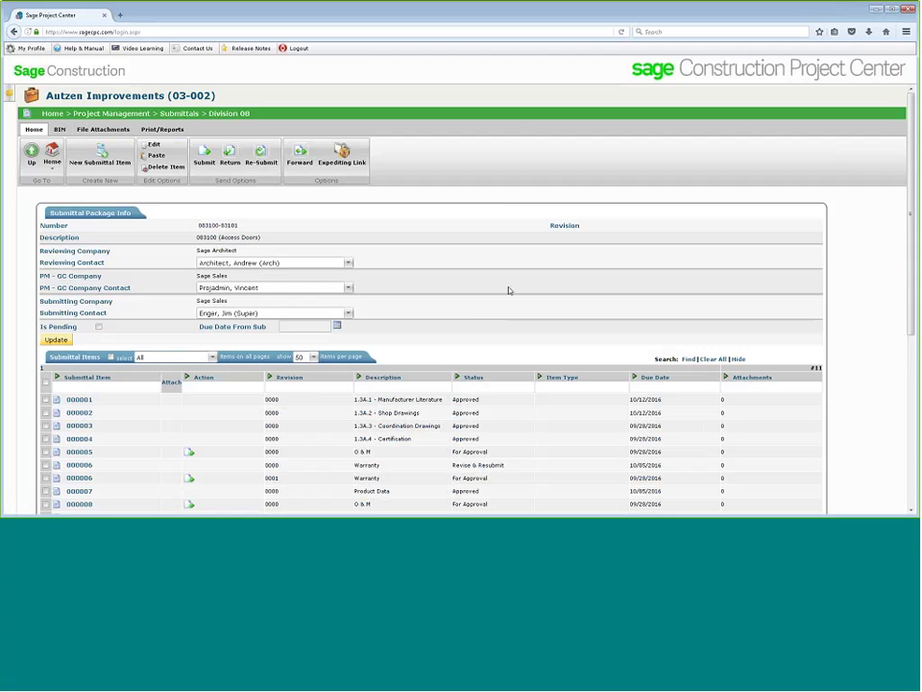
scroll(861, 321, "down", 3)
scroll(862, 321, "up", 1)
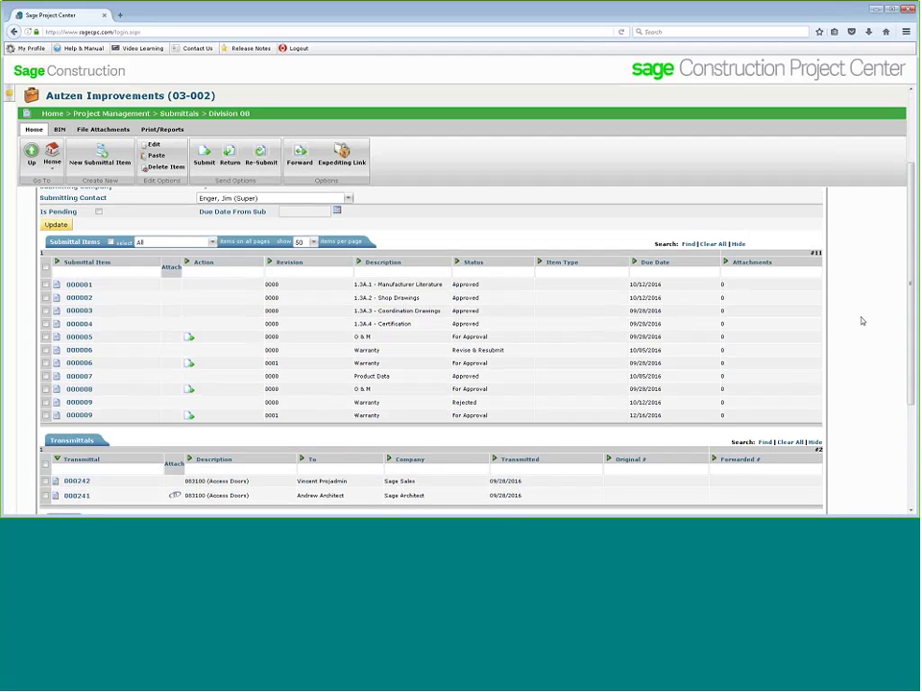
scroll(777, 336, "up", 2)
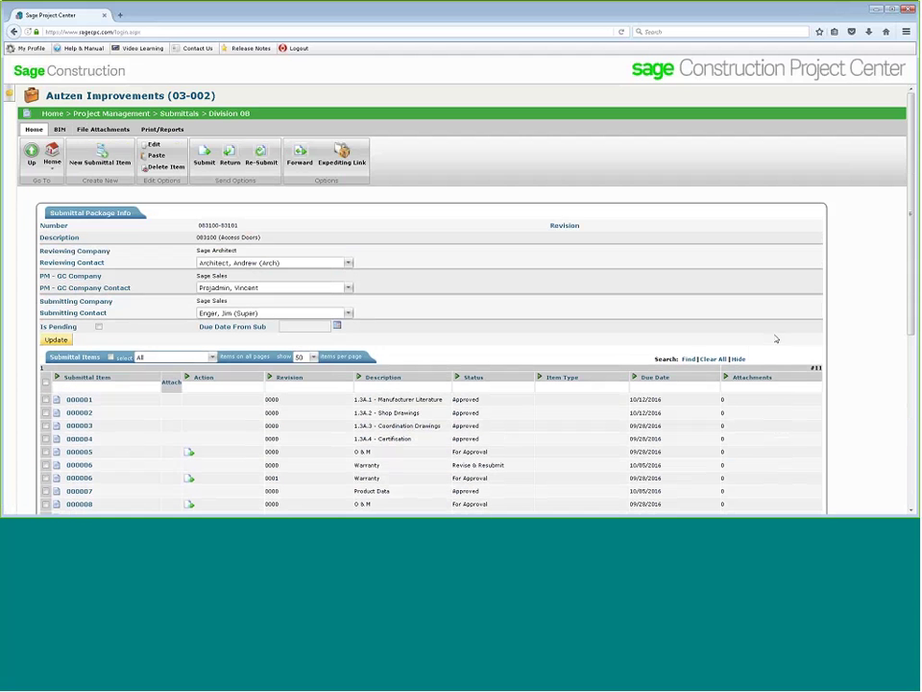
scroll(774, 340, "down", 1)
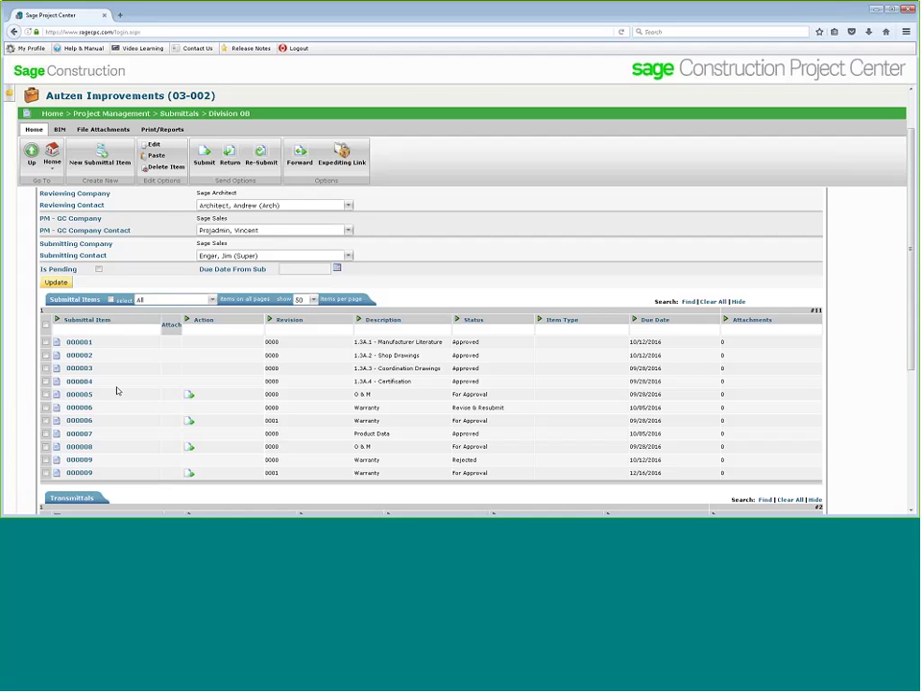
left_click(46, 395)
left_click(45, 421)
left_click(45, 447)
left_click(45, 473)
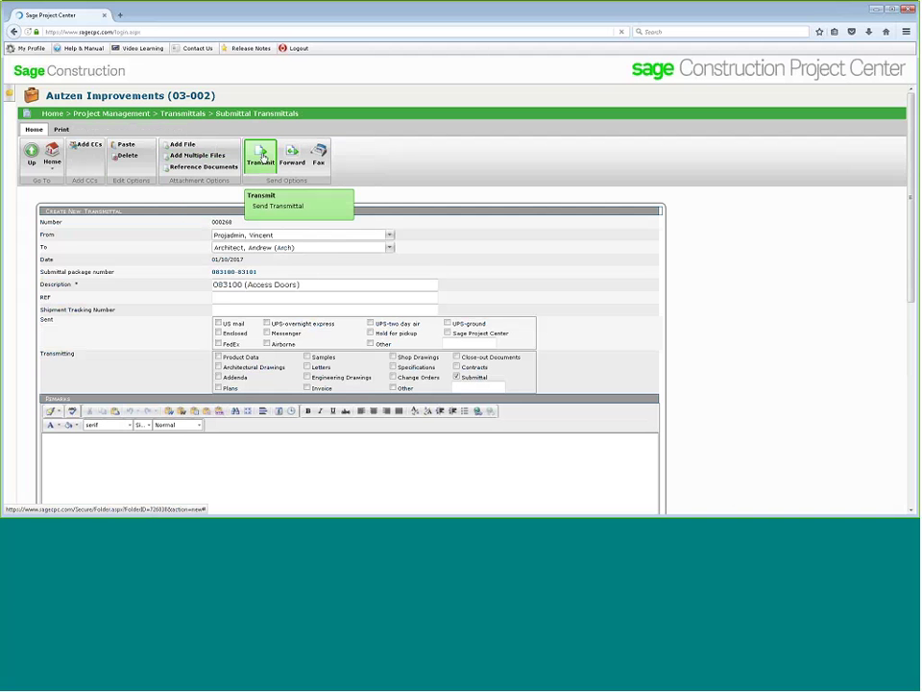
left_click(261, 156)
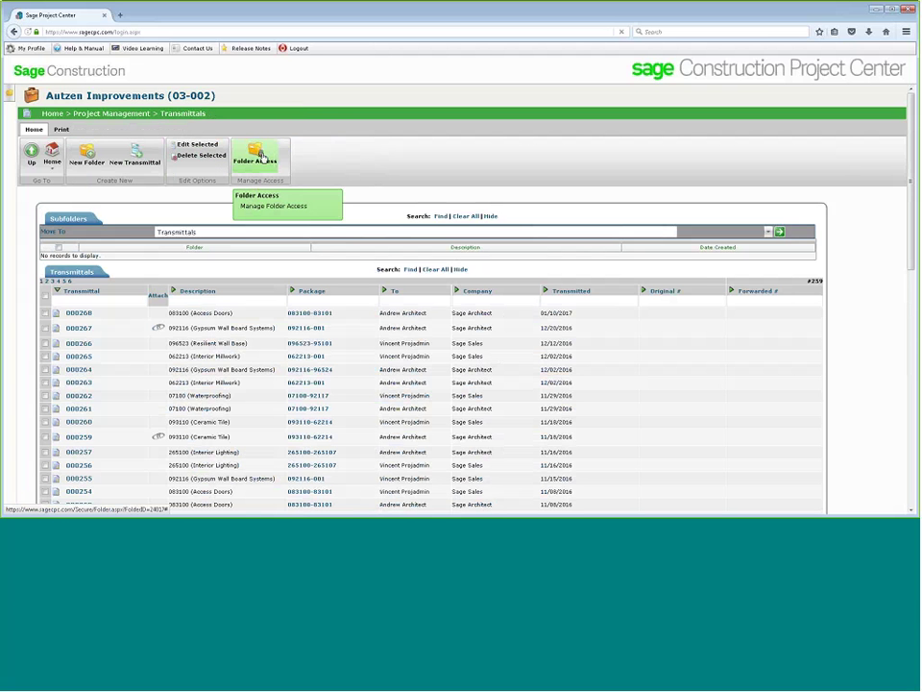
left_click(310, 314)
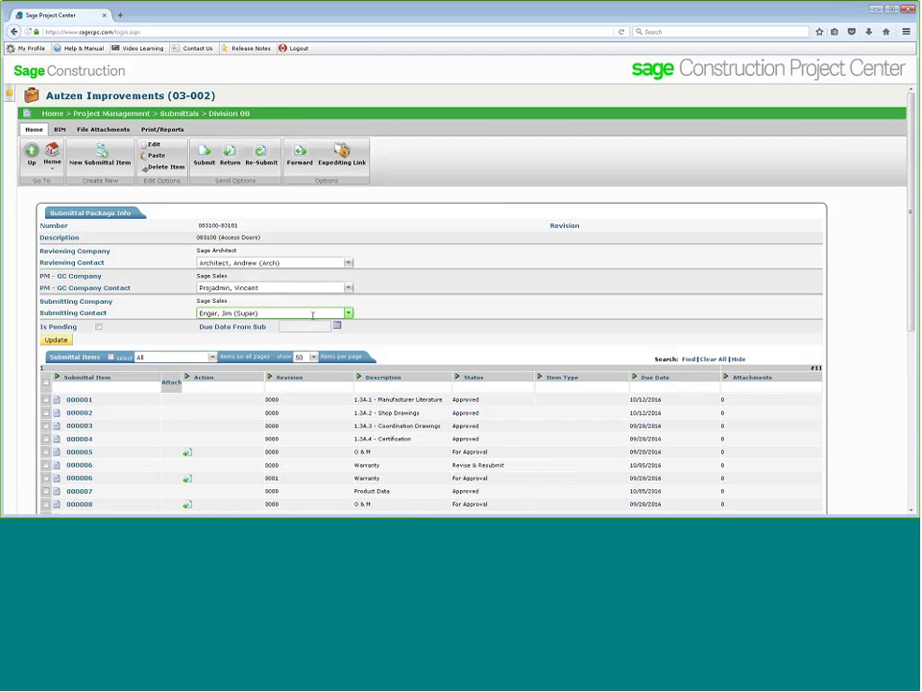
Go to the project's Project Management section and open the 1st Floor folder under the Commercial Construction punch lists.
left_click(10, 94)
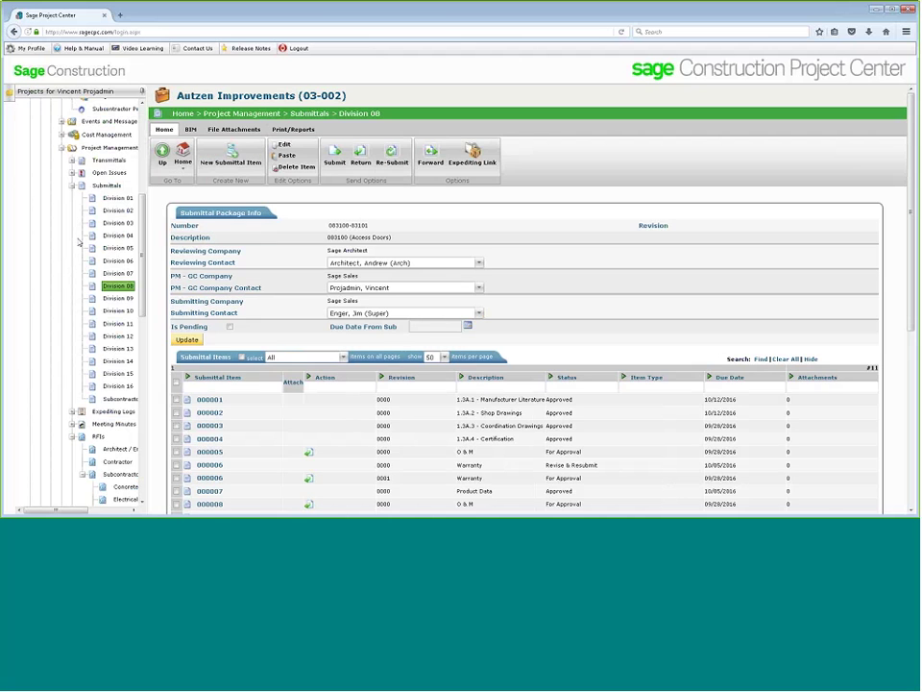
left_click(108, 147)
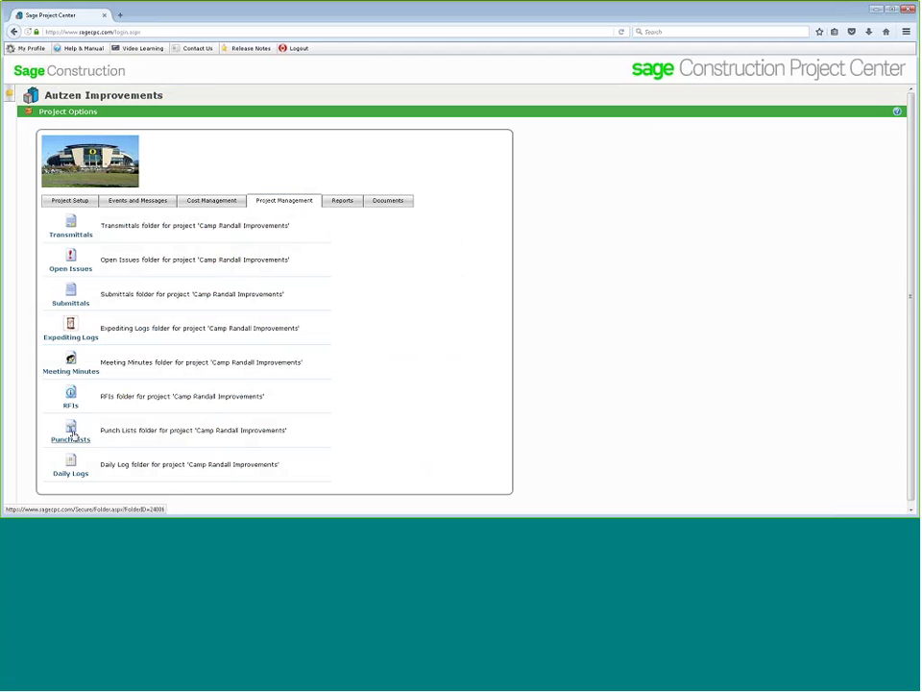
left_click(73, 434)
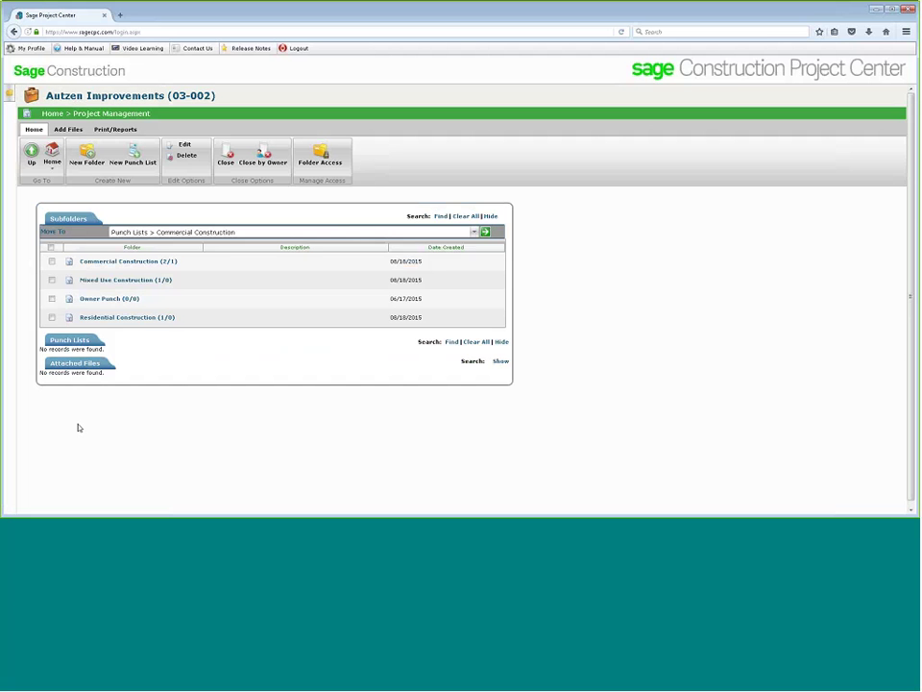
left_click(99, 263)
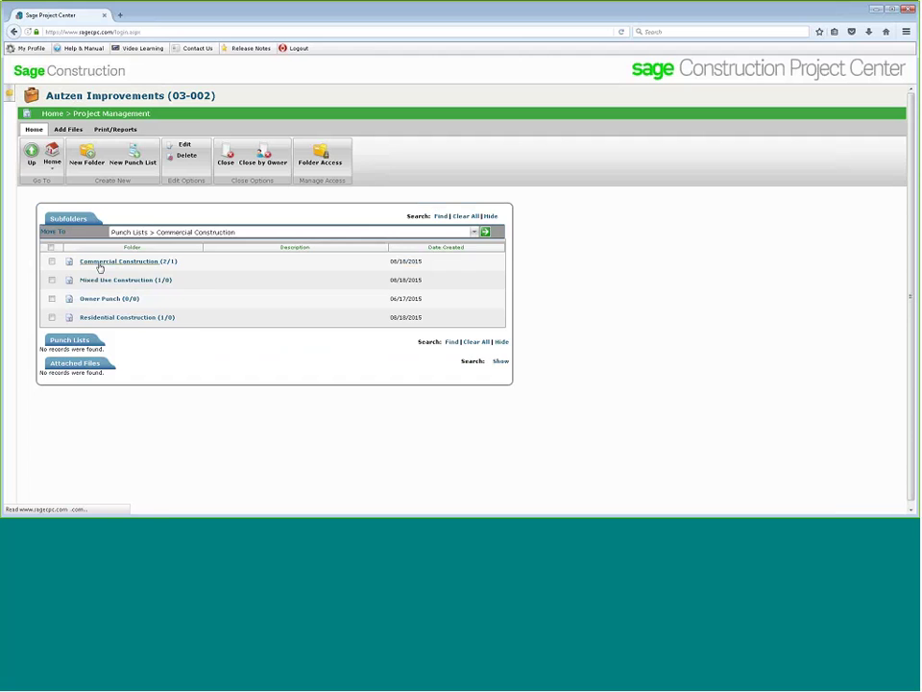
left_click(100, 262)
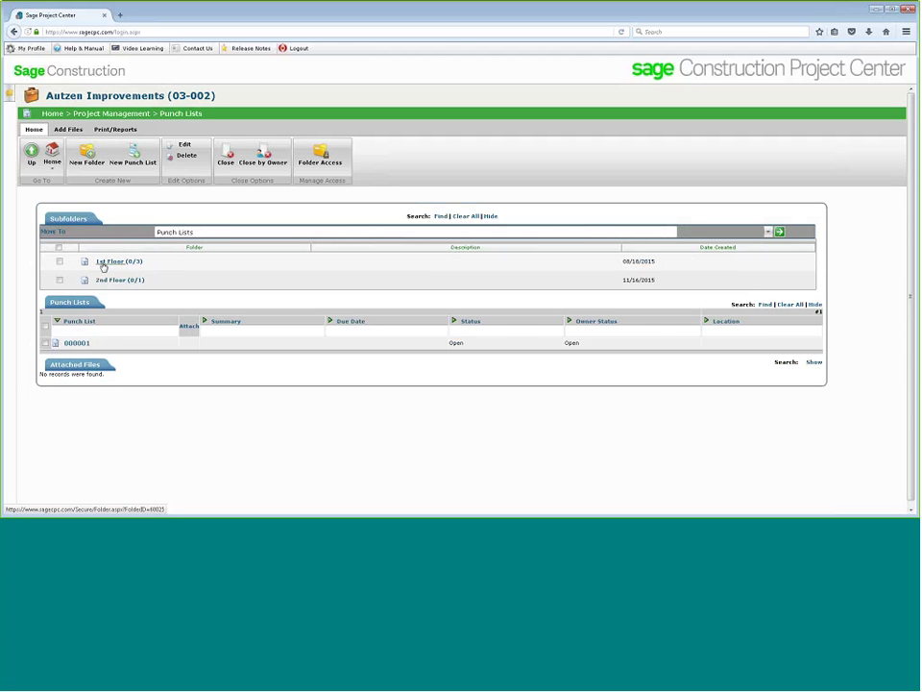
Open punch list item 000002 and review its location, summary, dates, party statuses and comments.
left_click(77, 327)
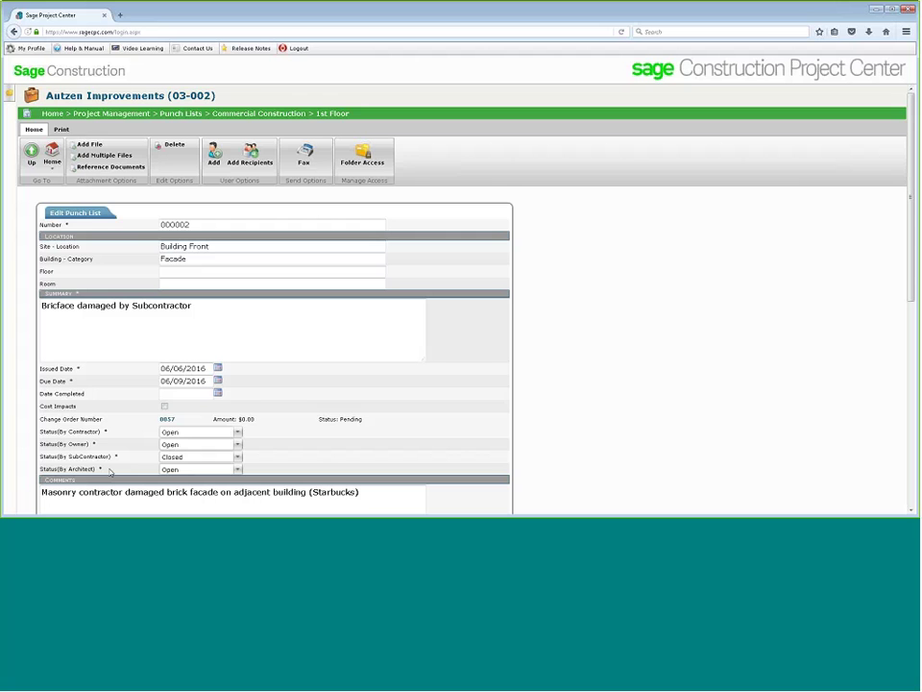
scroll(110, 471, "down", 1)
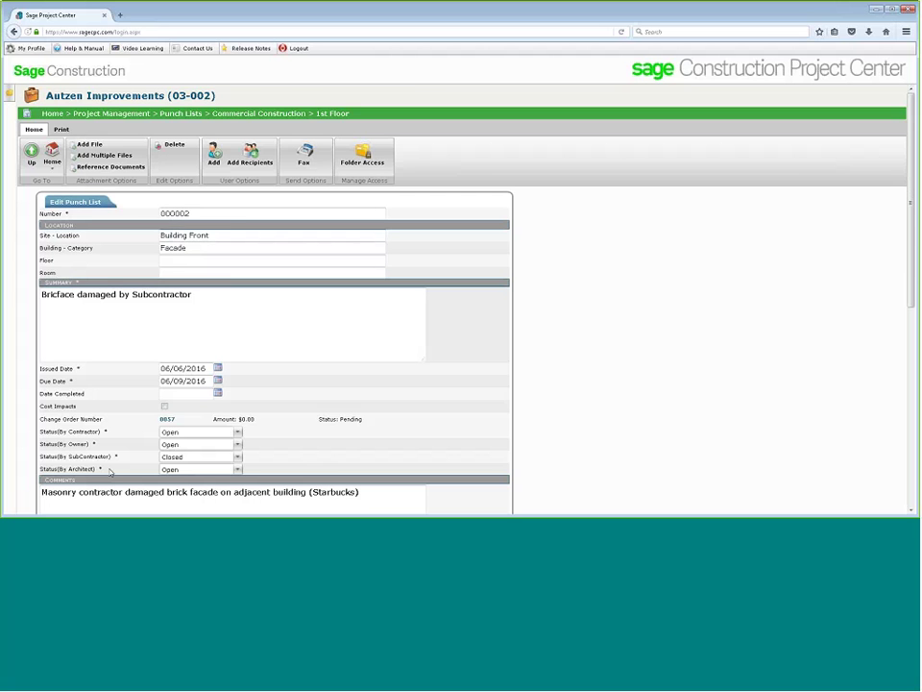
scroll(111, 471, "down", 5)
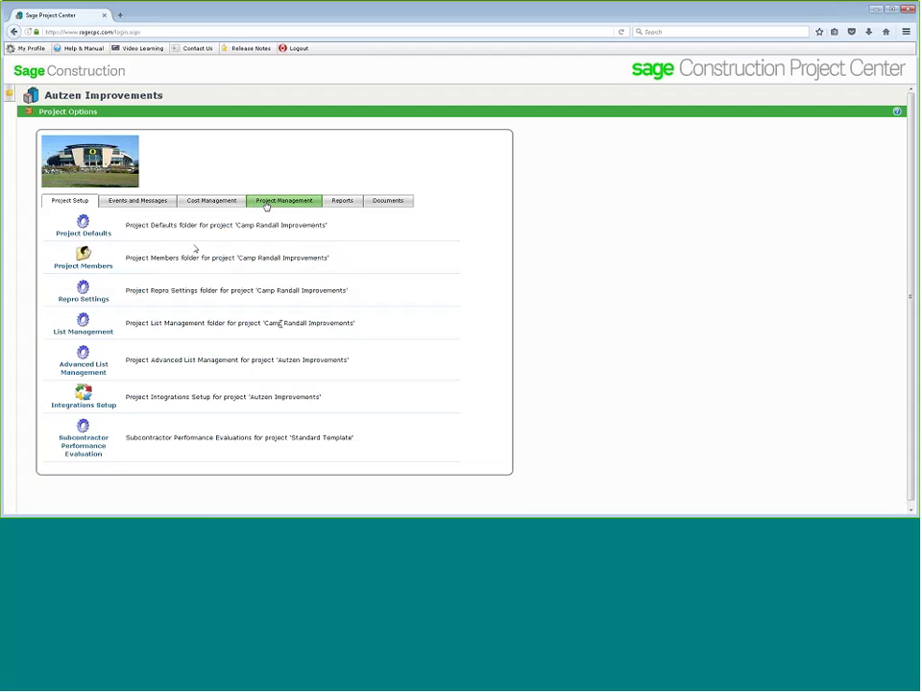
Display the project's Project Management folders, and open the closeout Index page from the SageCPC Branded folder in File Explorer.
left_click(266, 206)
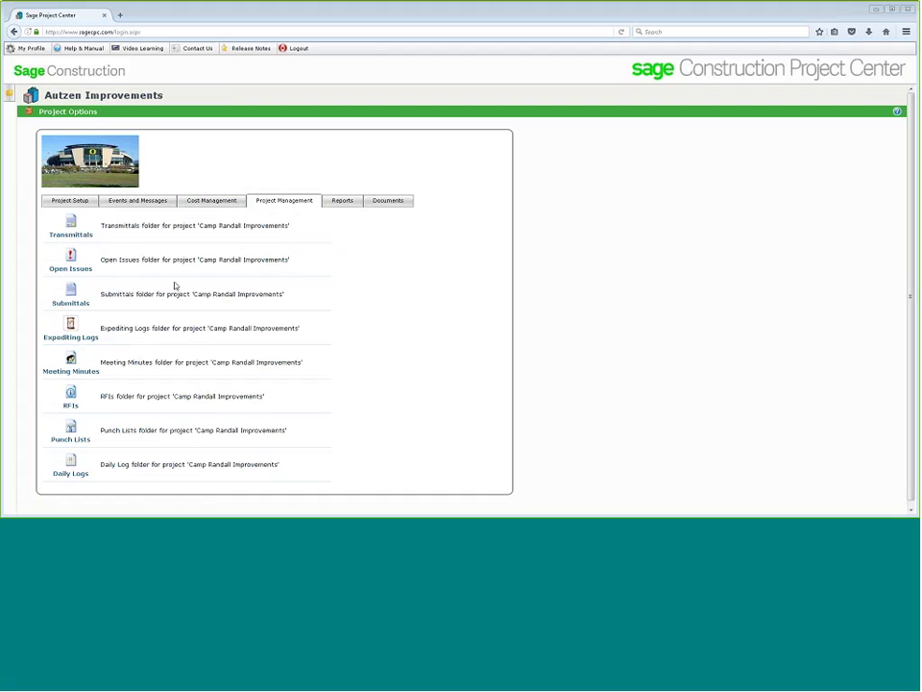
mouse_move(424, 514)
left_mouse_down()
mouse_move(425, 373)
mouse_move(517, 168)
mouse_move(546, 202)
mouse_move(560, 188)
mouse_move(550, 242)
mouse_move(554, 223)
left_mouse_up()
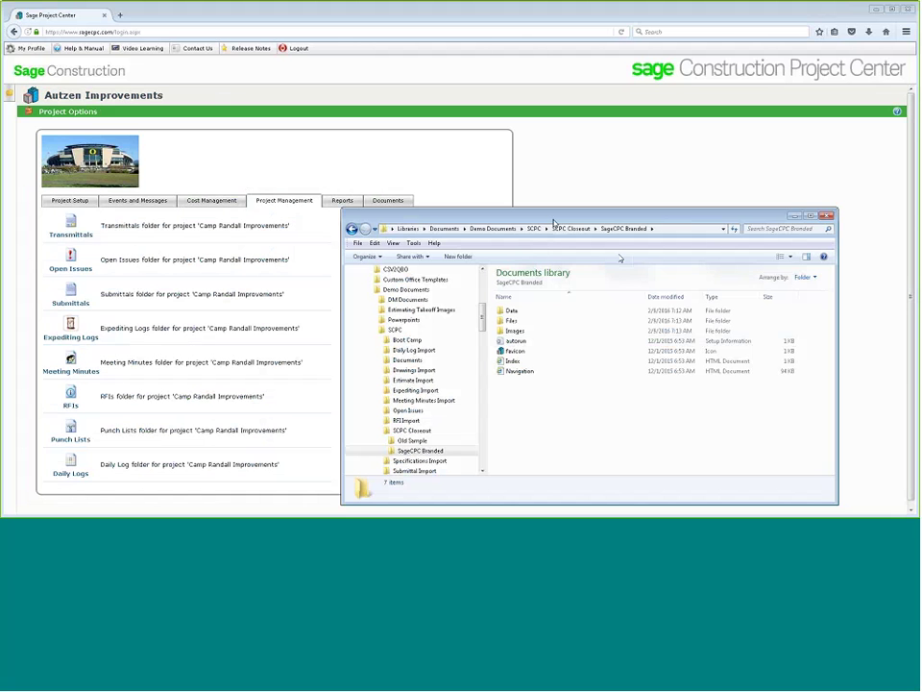
left_click(515, 361)
double_click(519, 359)
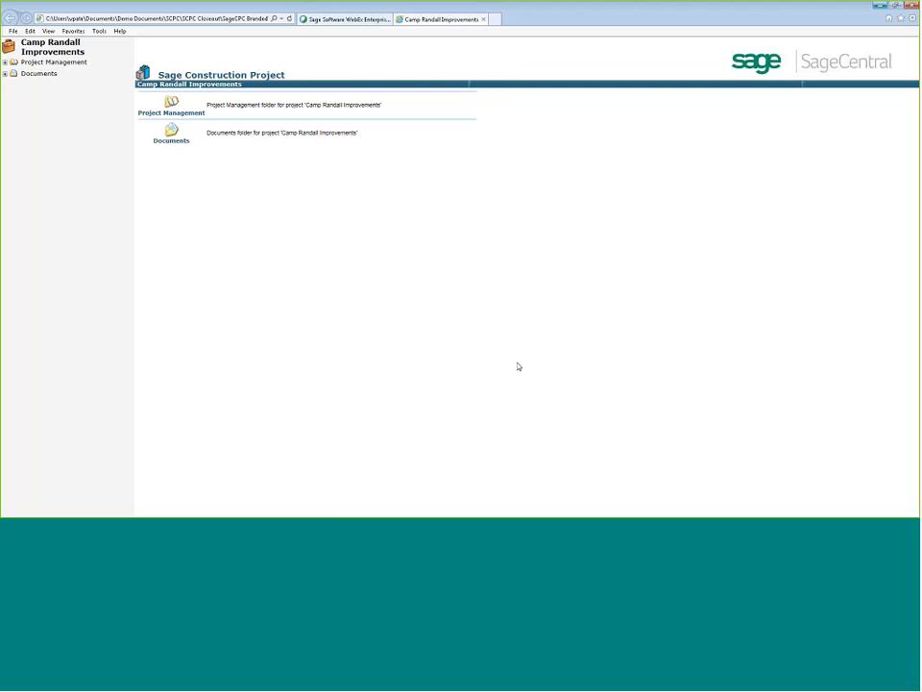
In the closeout's current architectural plans, view the REV001 file of drawing A02, then return to its document details.
left_click(172, 140)
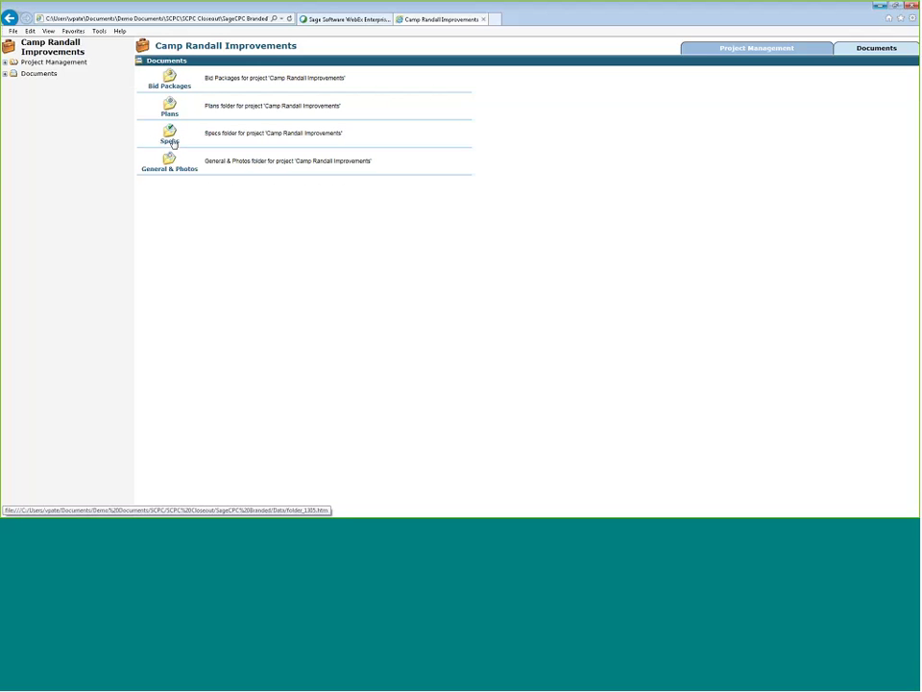
left_click(173, 143)
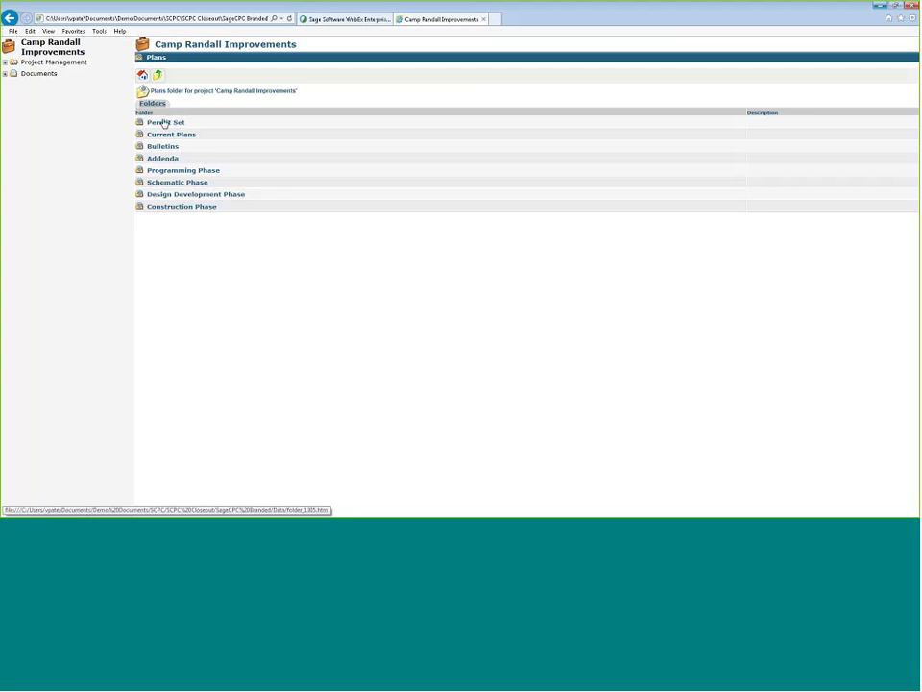
left_click(166, 135)
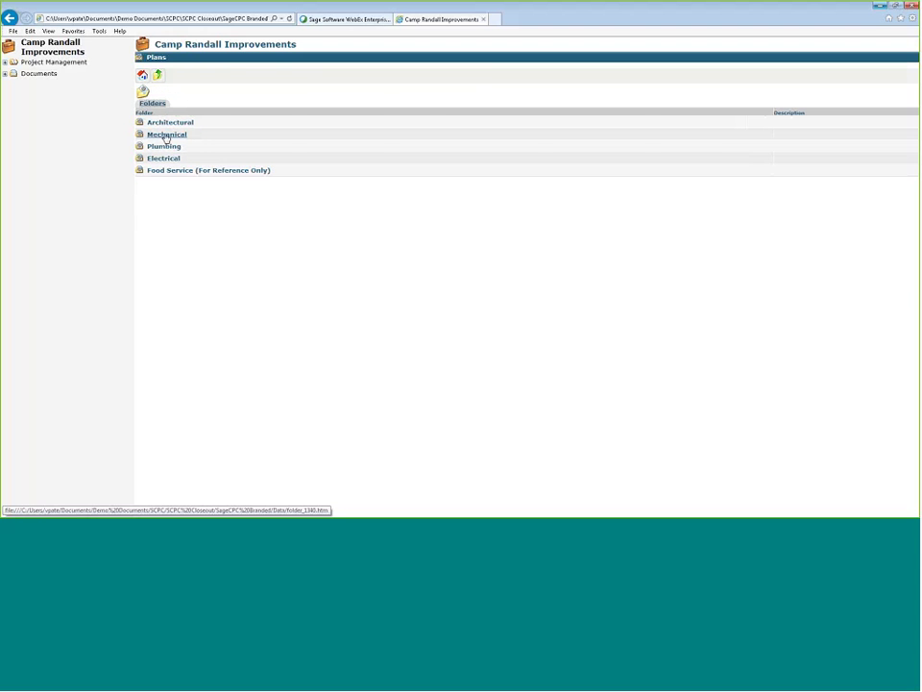
left_click(165, 124)
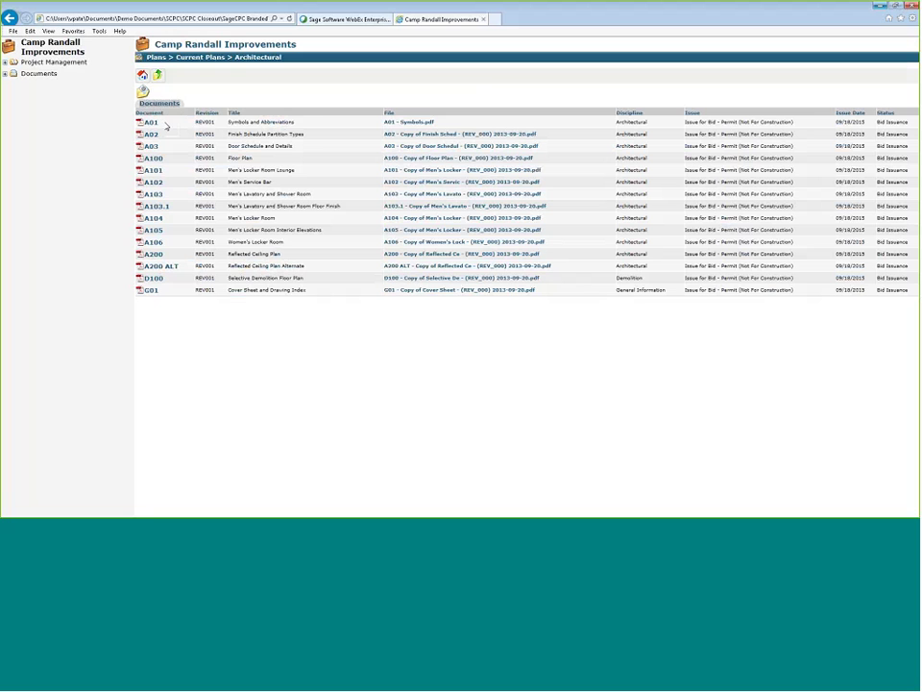
left_click(152, 137)
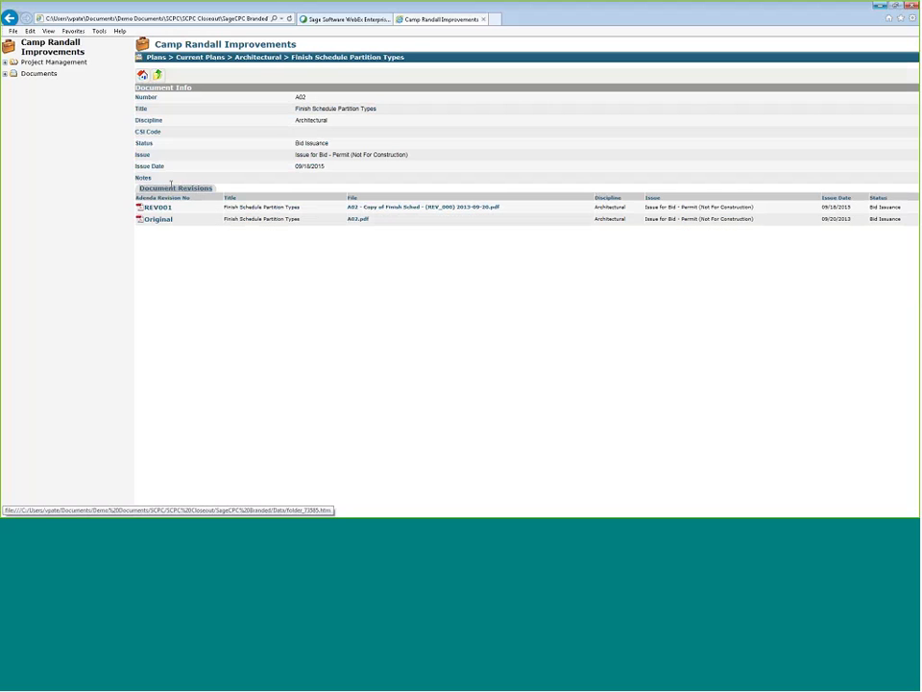
left_click(369, 208)
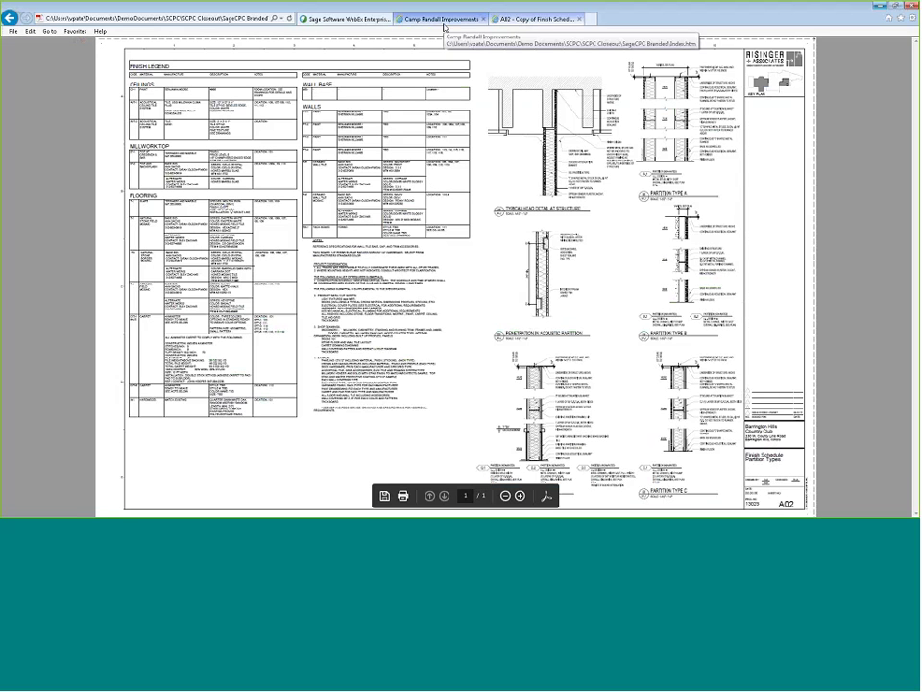
left_click(443, 20)
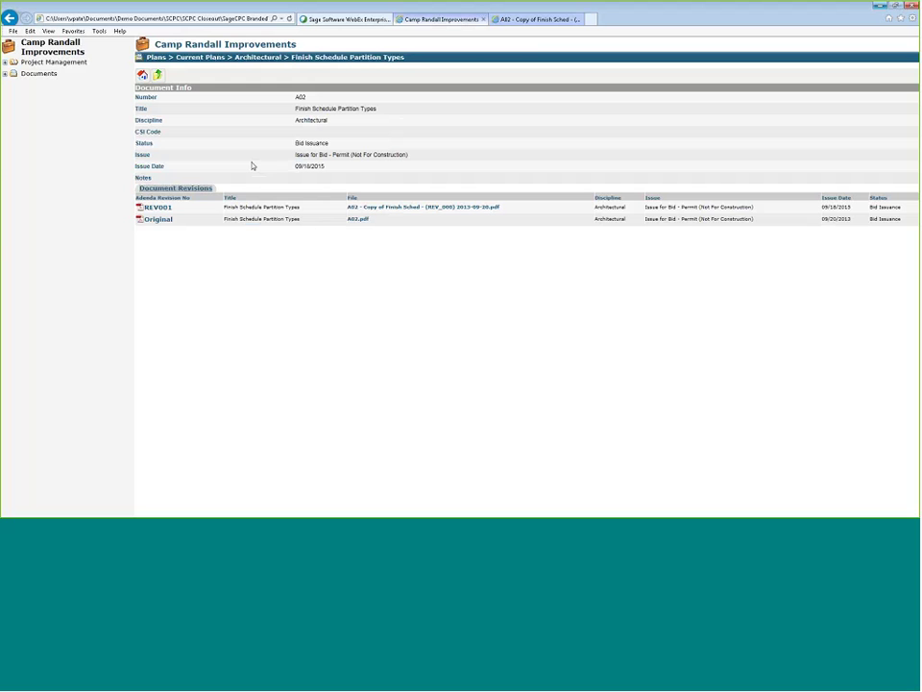
In the closeout's September 2015 daily logs, view the earth prep.JPG attachment of the 09/29/2015 report and return to Project Management.
left_click(60, 62)
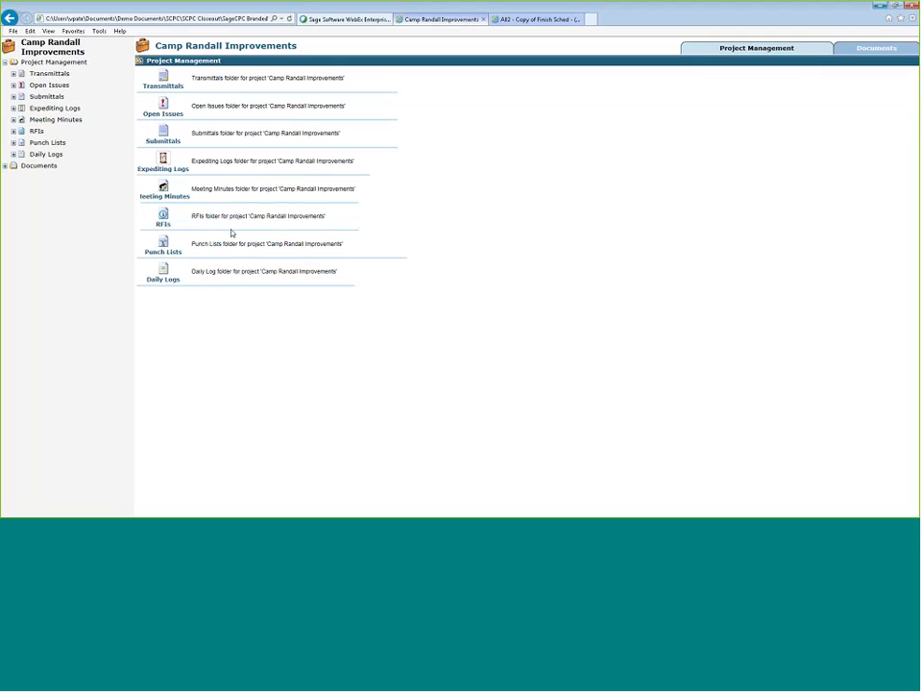
left_click(163, 279)
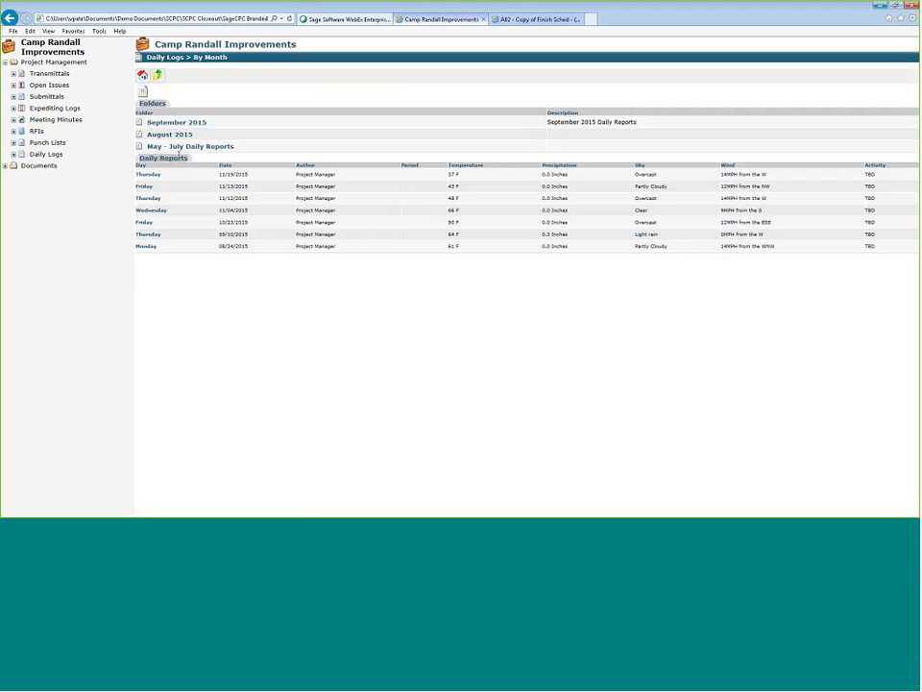
left_click(177, 124)
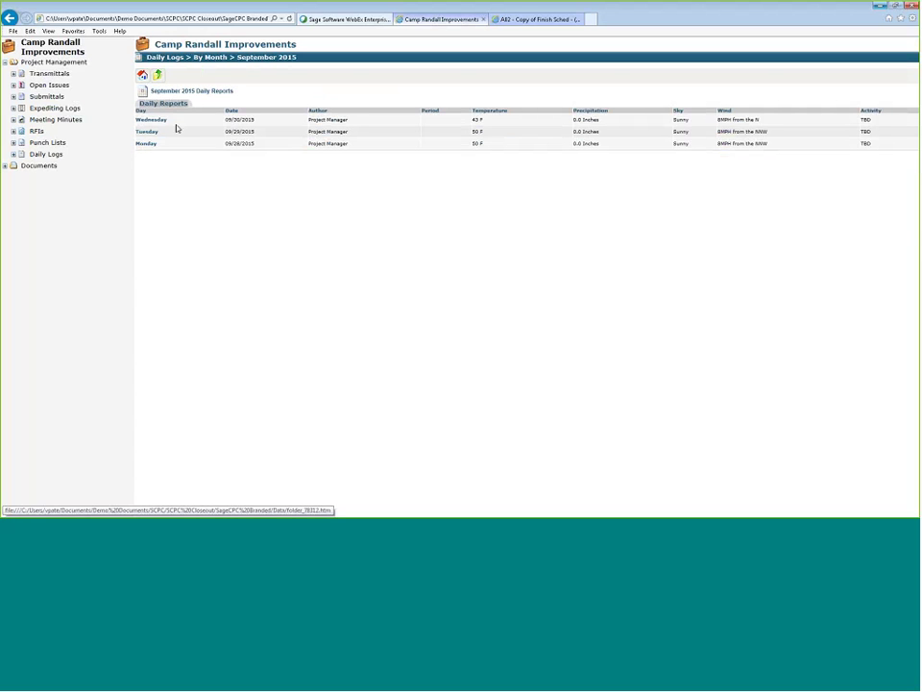
left_click(164, 136)
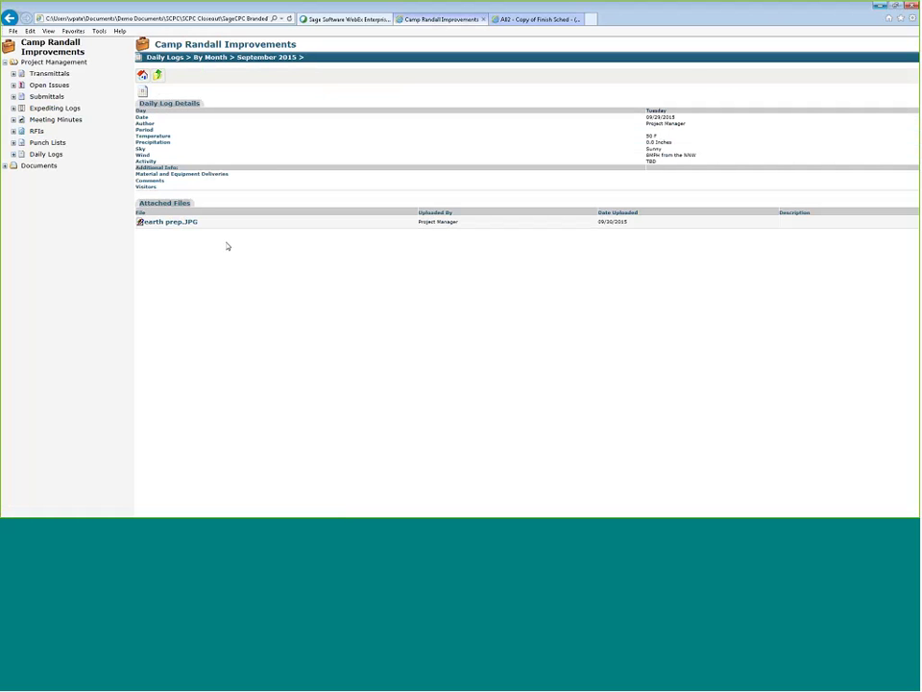
left_click(168, 223)
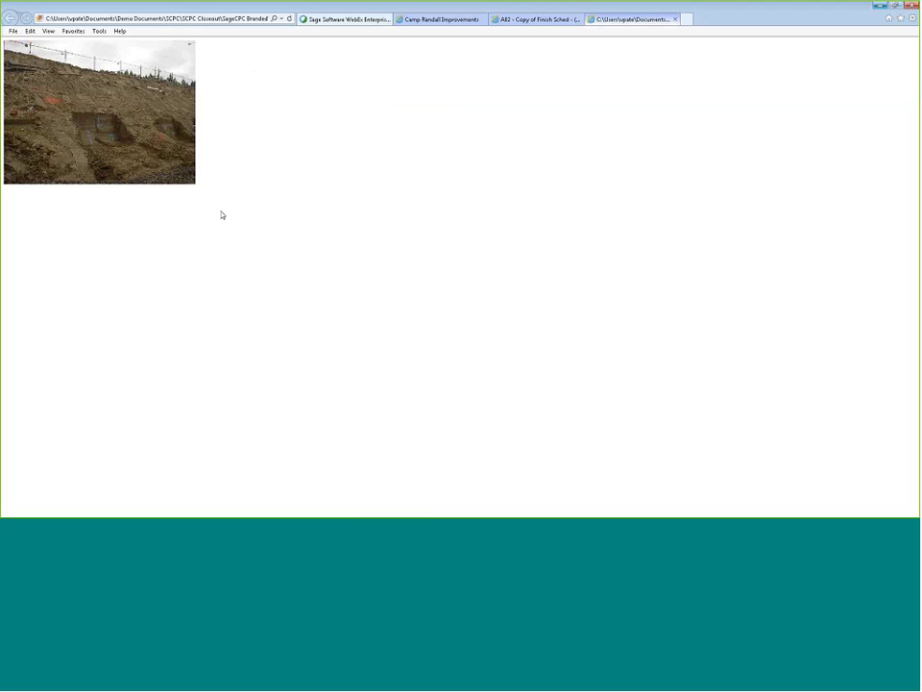
left_click(440, 19)
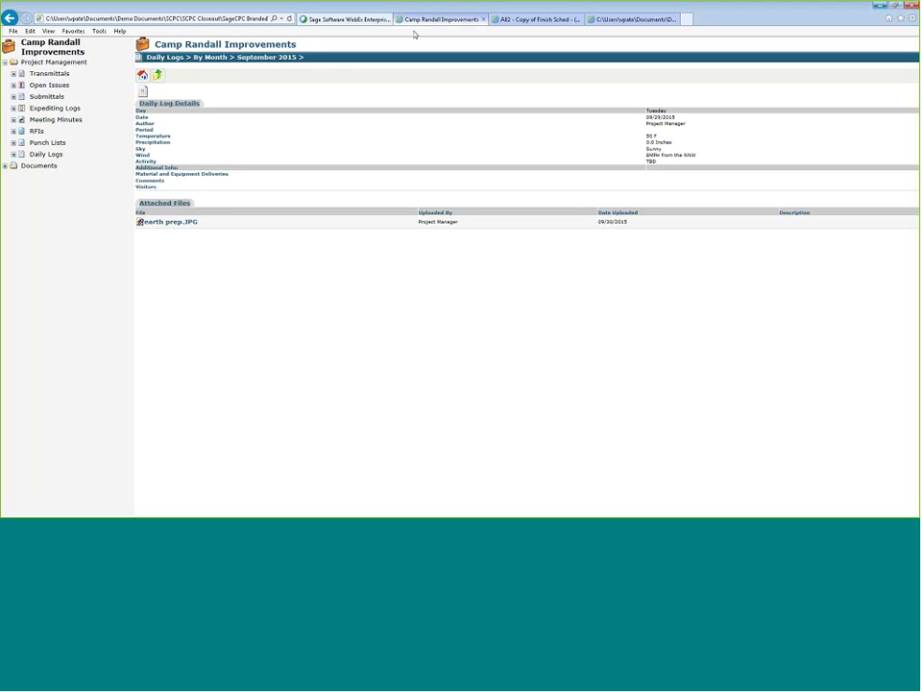
left_click(63, 62)
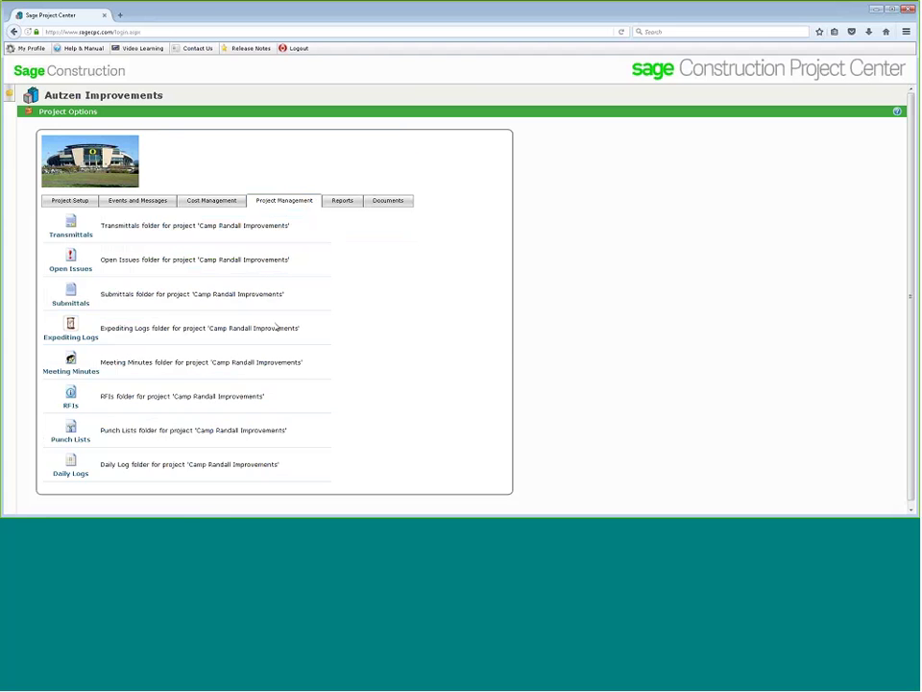
Under Cost Management in the live project, review A-1 Electric Company's commitment 01002-04 in Commitment Info and return to the cost folders.
left_click(208, 201)
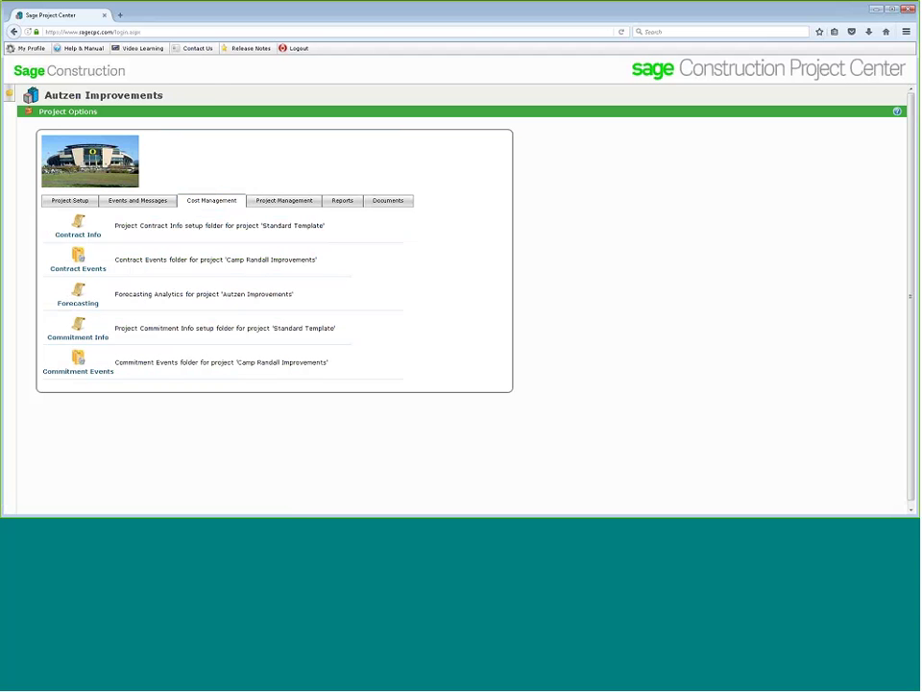
left_click(80, 336)
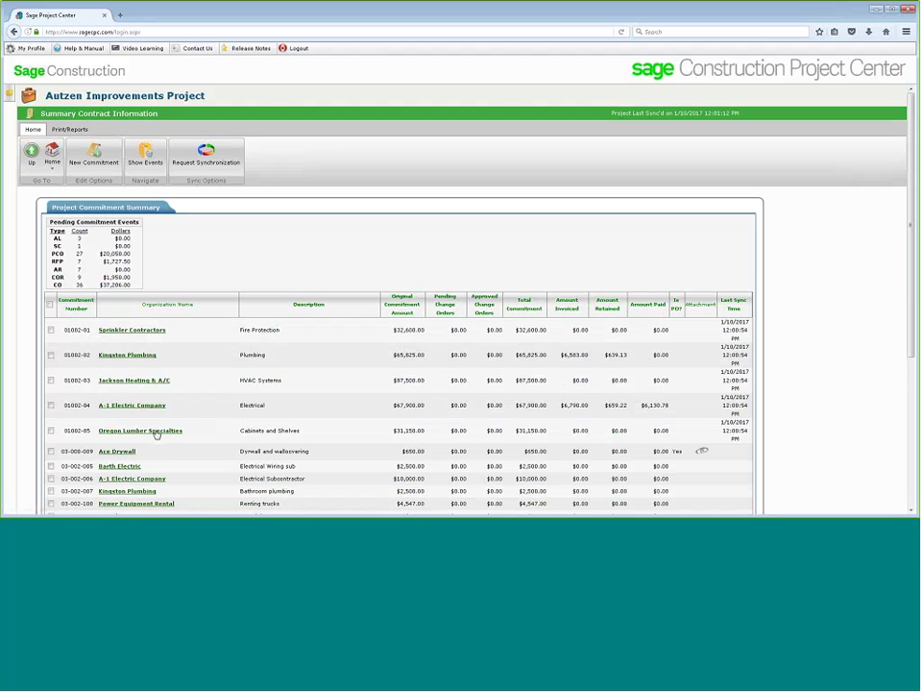
left_click(139, 407)
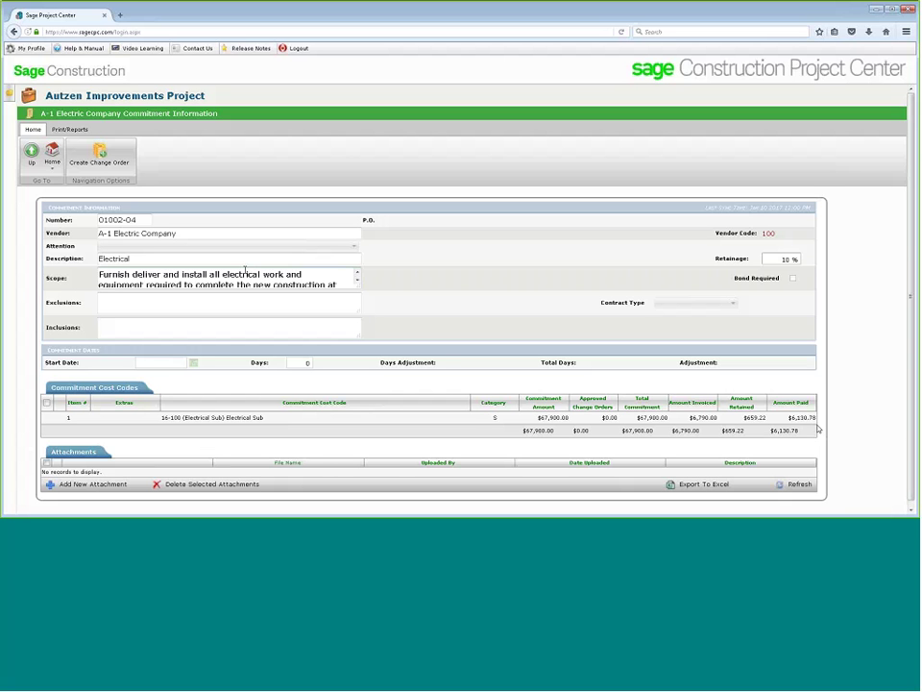
left_click(52, 151)
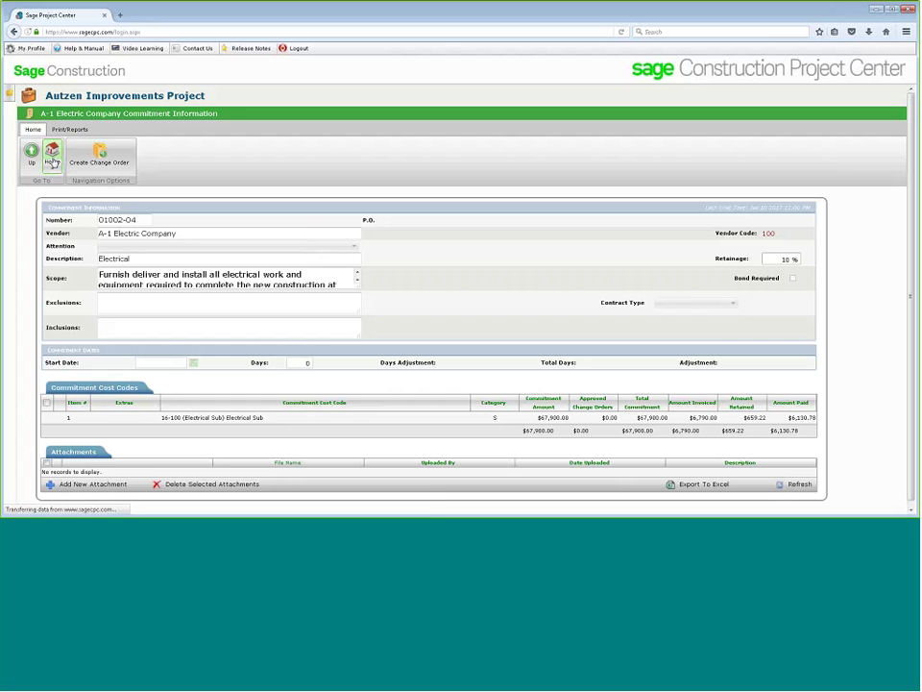
left_click(32, 154)
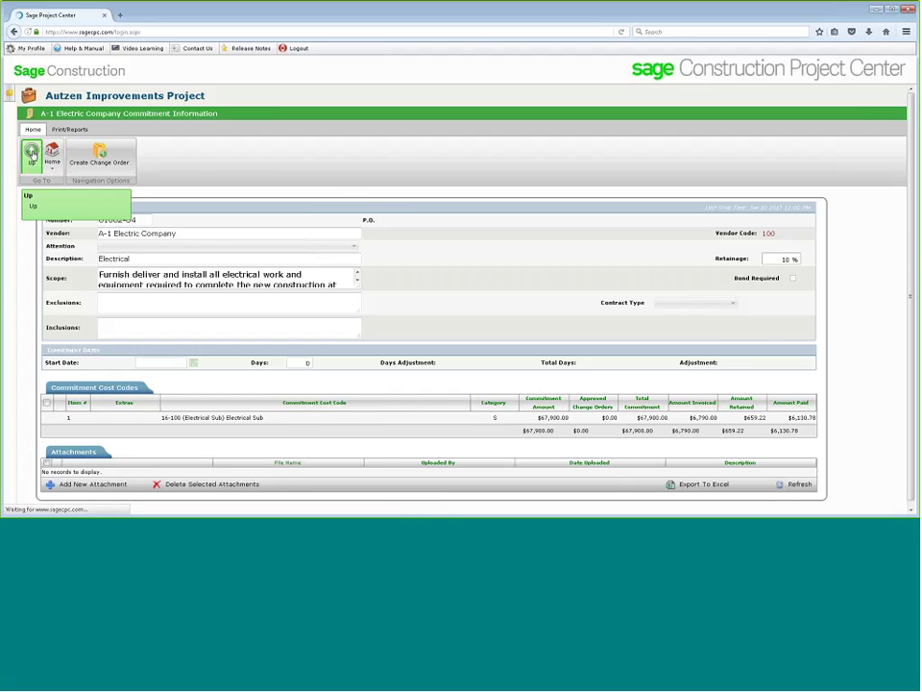
left_click(32, 154)
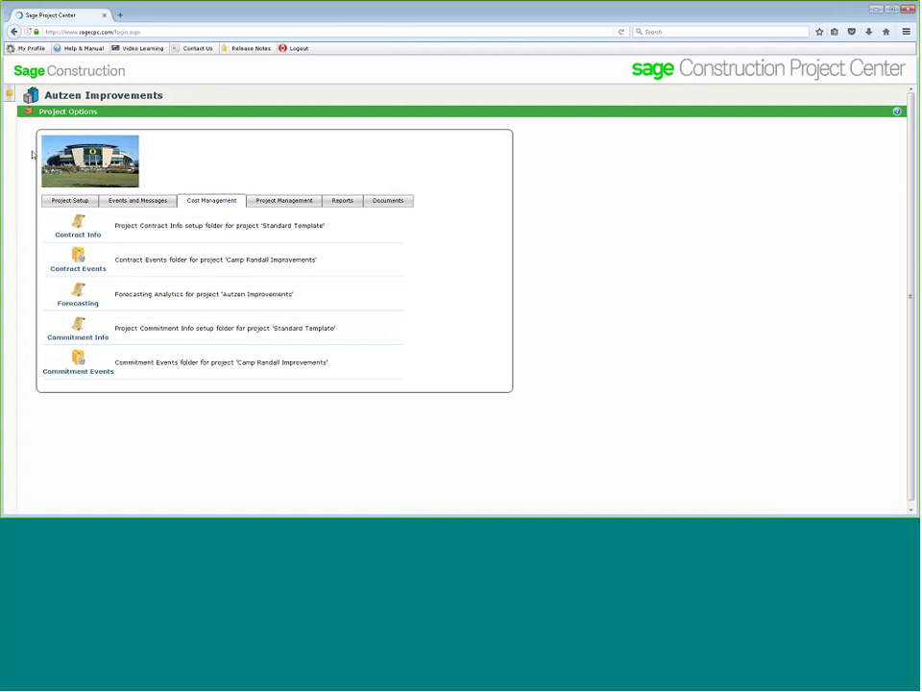
Open change order 0047 under Contract Events and review its details, approval statuses, replies, cost items and markup calculations.
left_click(75, 271)
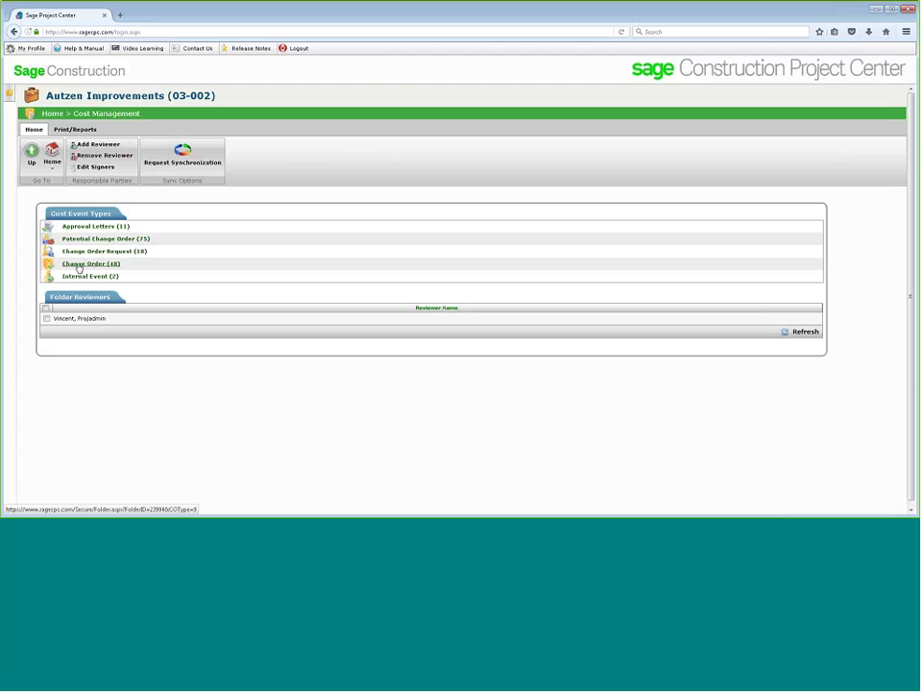
left_click(79, 266)
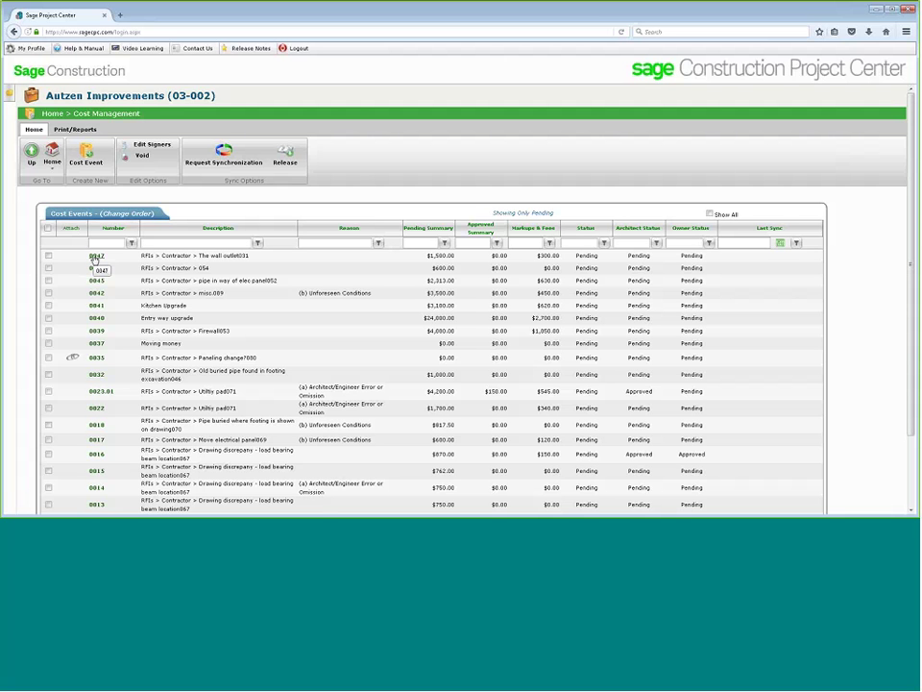
left_click(94, 257)
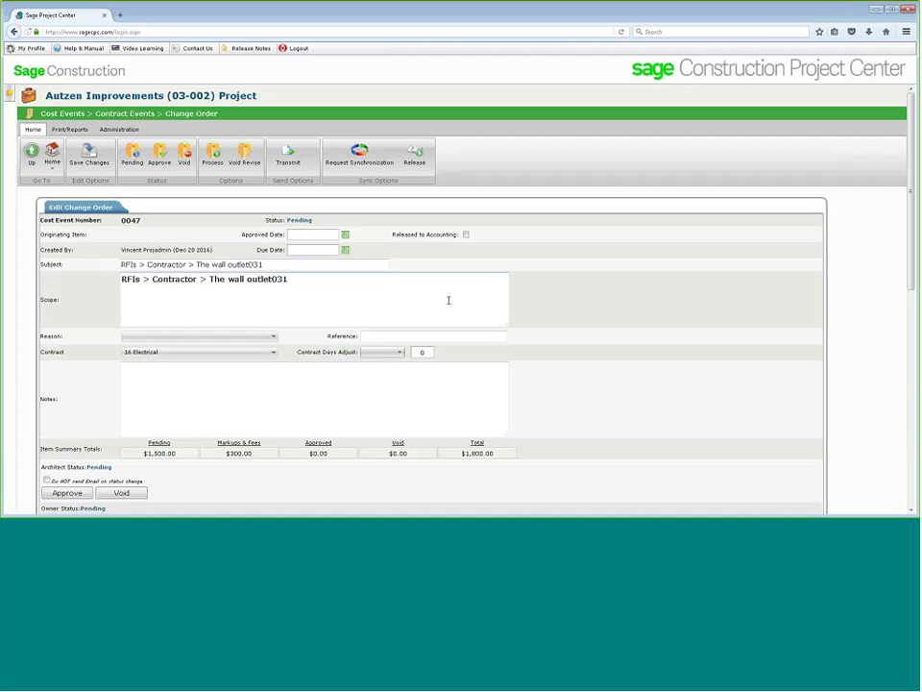
scroll(591, 308, "down", 5)
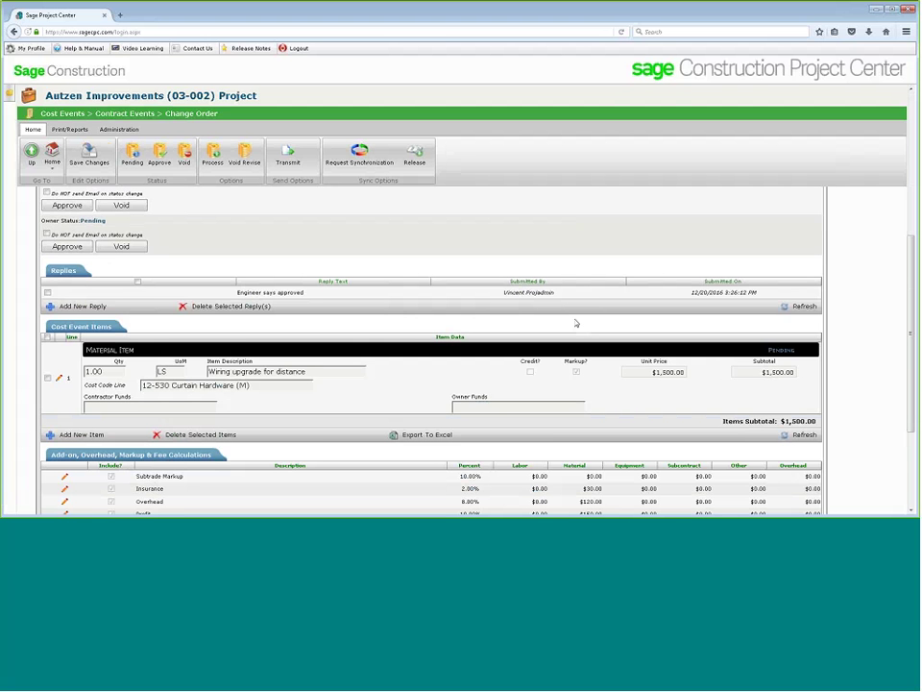
In Contract Info, review the Estimate, Contract, Summary and Cost Code Overview data, expanding cost code 1-040 Coordination.
scroll(575, 324, "up", 3)
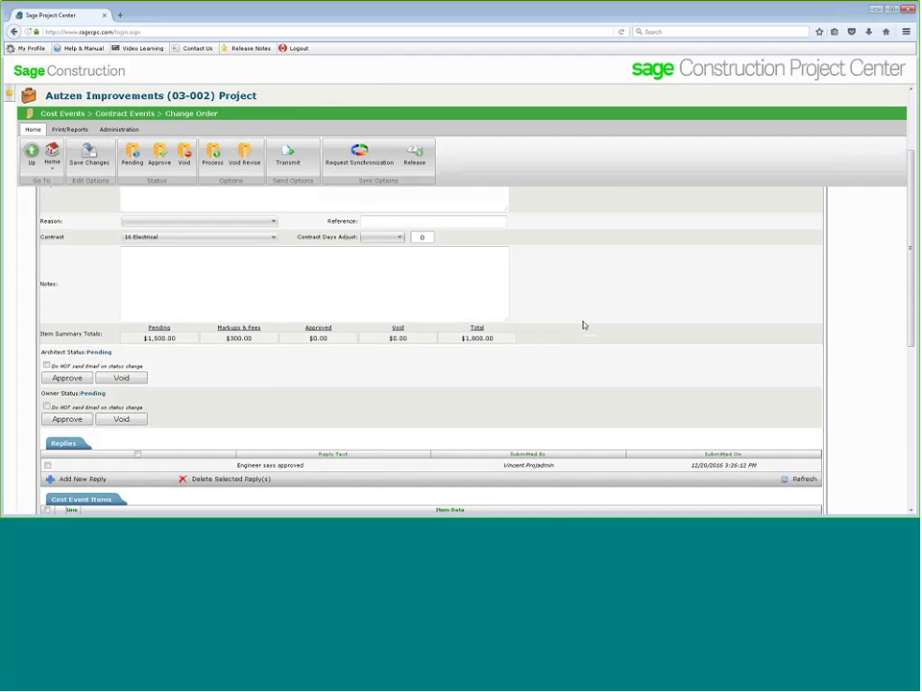
left_click(9, 93)
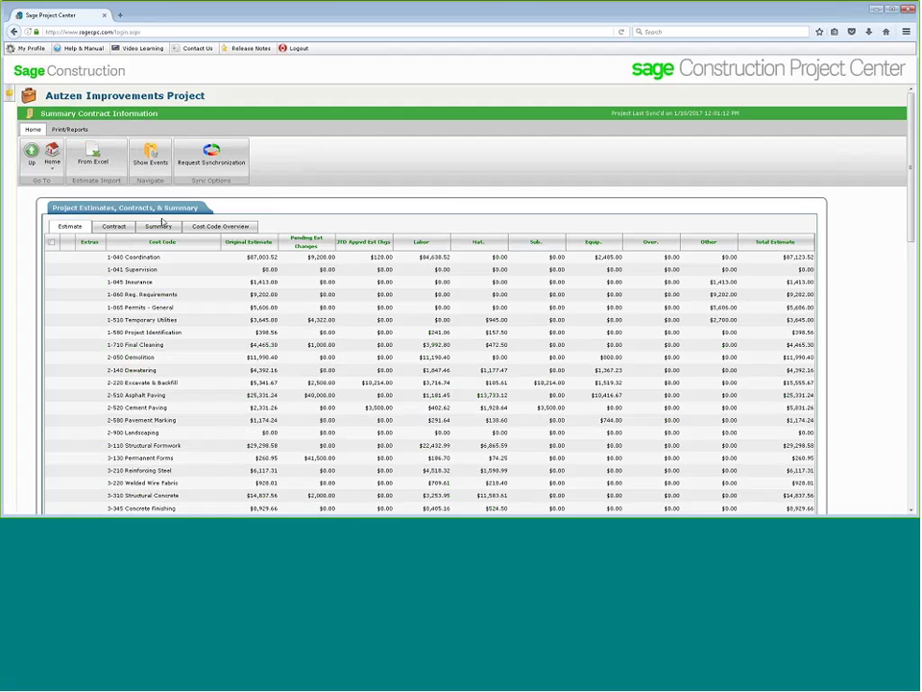
left_click(115, 227)
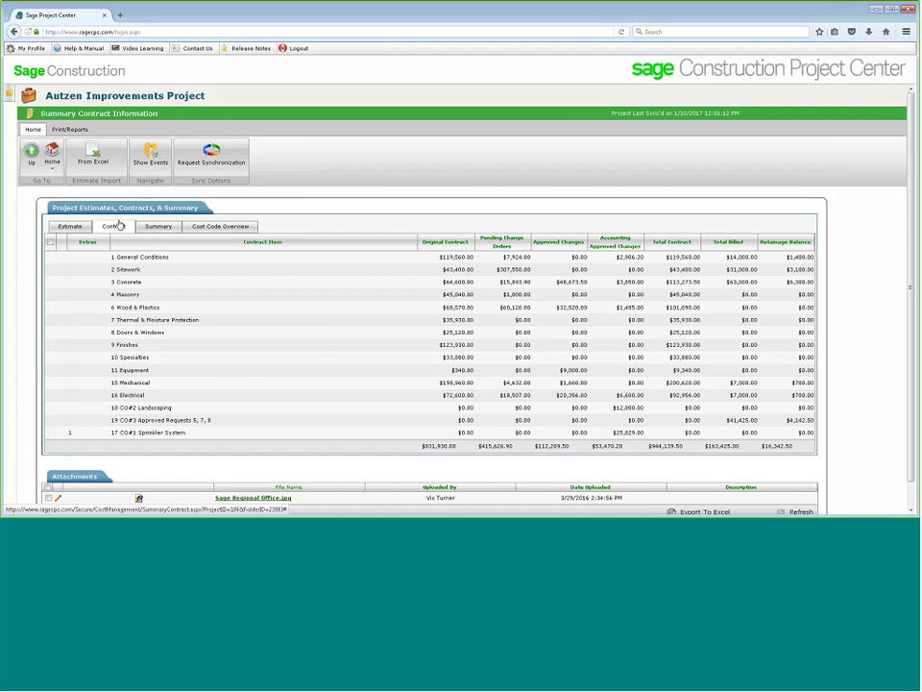
left_click(153, 226)
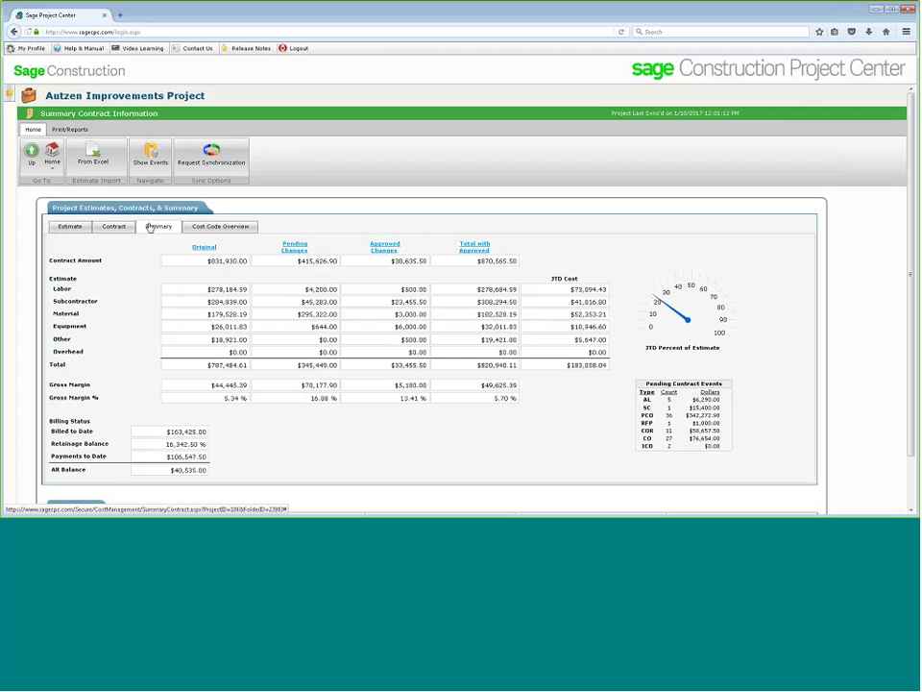
left_click(196, 229)
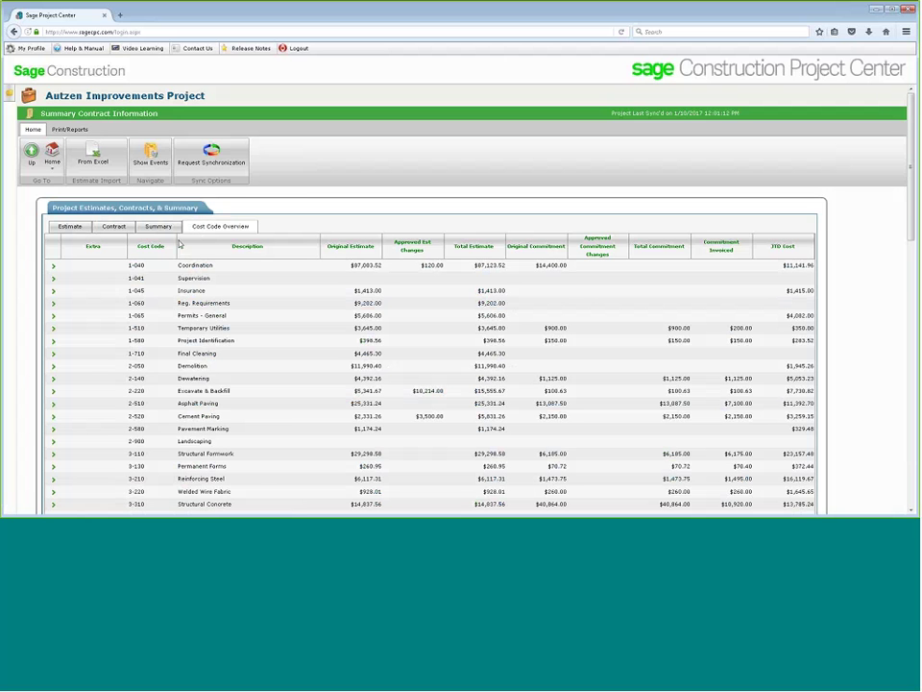
left_click(54, 267)
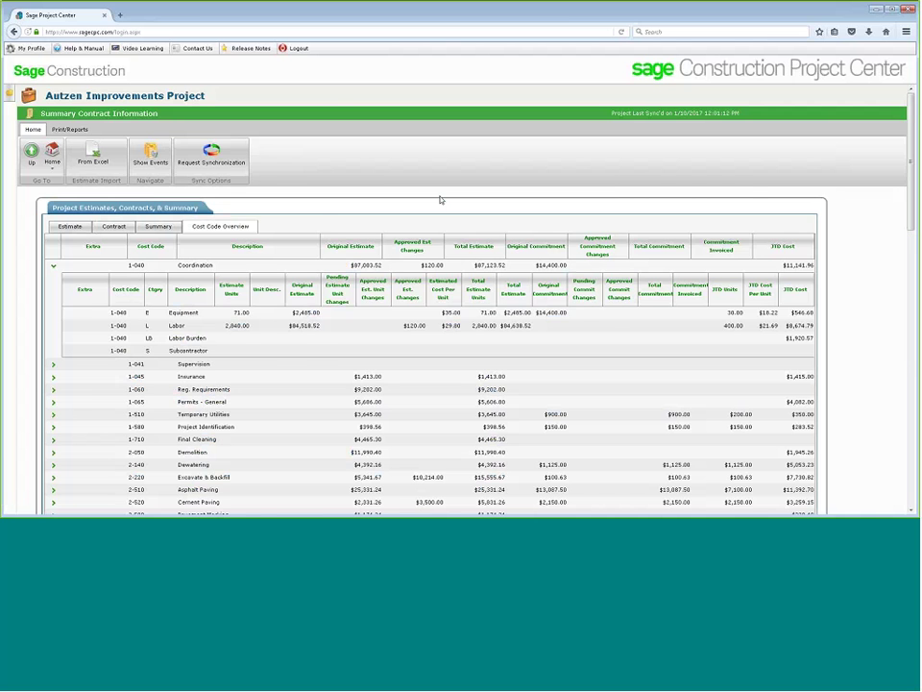
In the Forecasting worksheet, set the 1-040 L line to 400 units at a $3,000 unit cost and open its Risk on Remaining Work value.
mouse_move(11, 94)
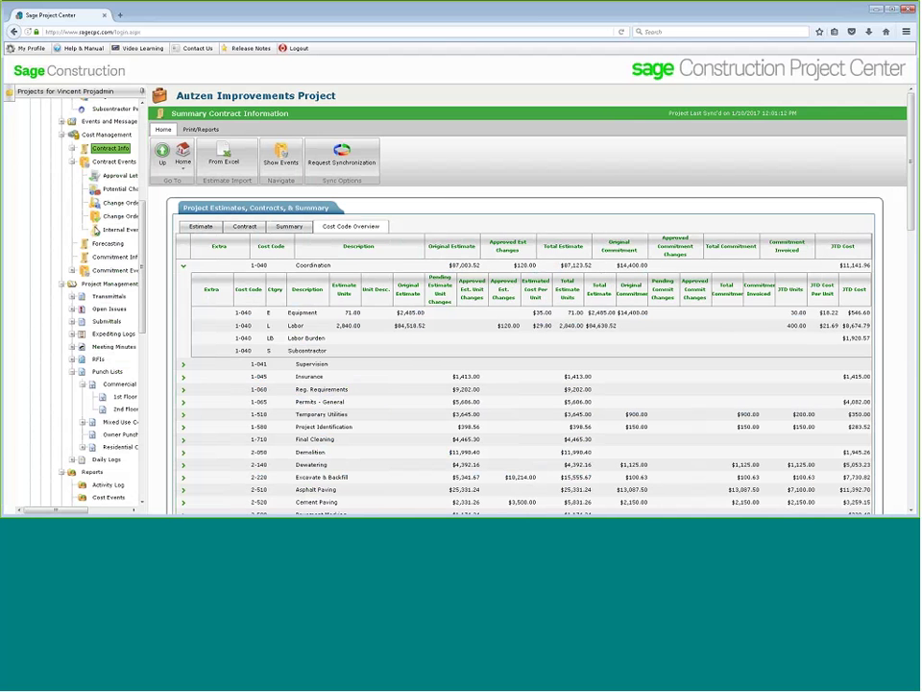
left_click(108, 244)
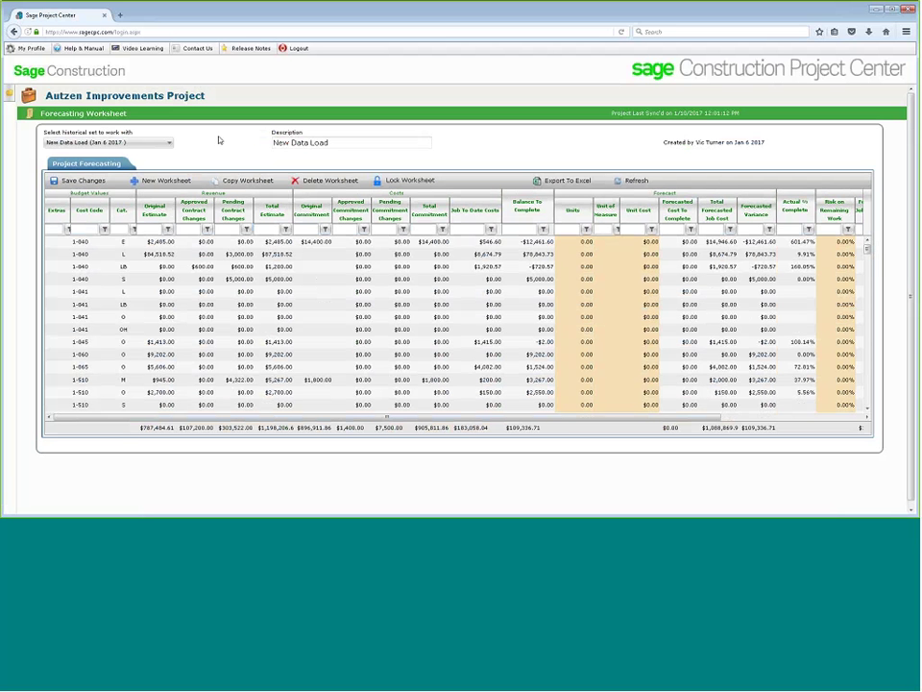
left_click(582, 242)
left_click(570, 255)
type("400")
left_click(649, 255)
type("3000")
left_click(653, 266)
left_click_drag(675, 418, 817, 423)
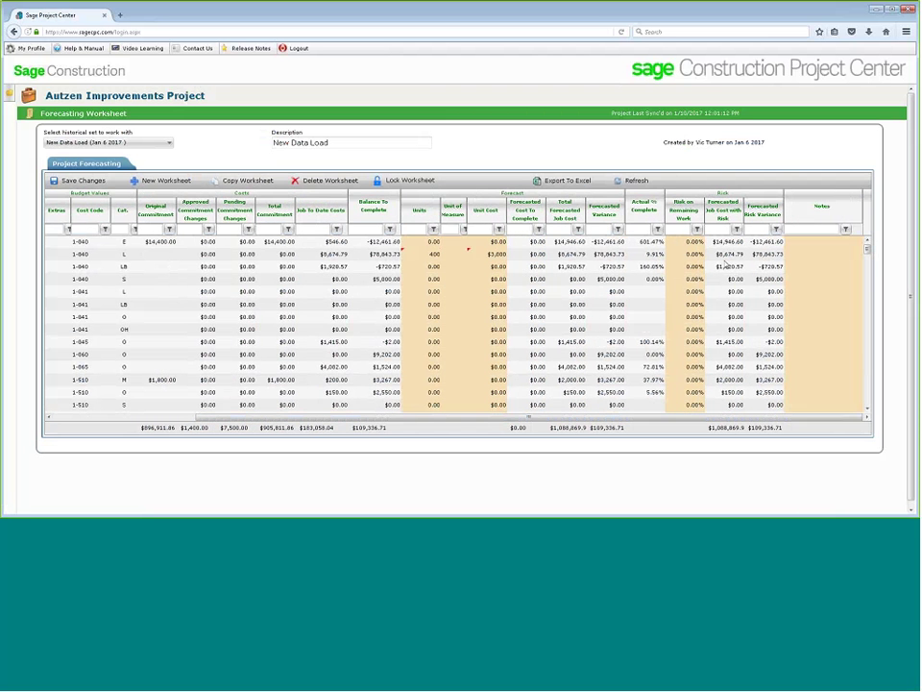
left_click(688, 255)
From the project's Documents, open bid package 000001 in the Preferred Bid List and review its project information, description and bidder divisions.
left_click(9, 93)
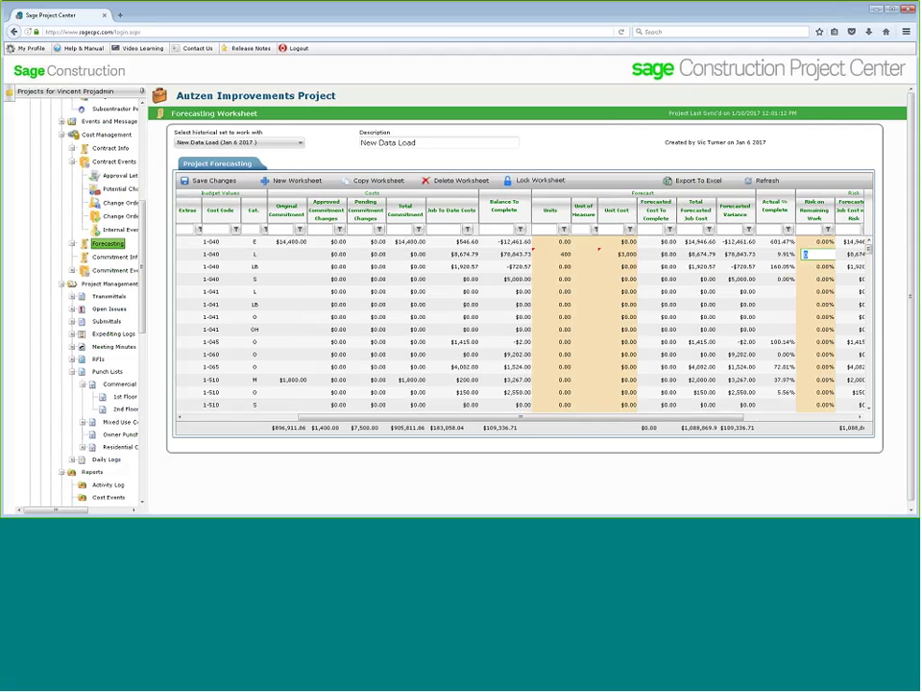
scroll(111, 192, "up", 3)
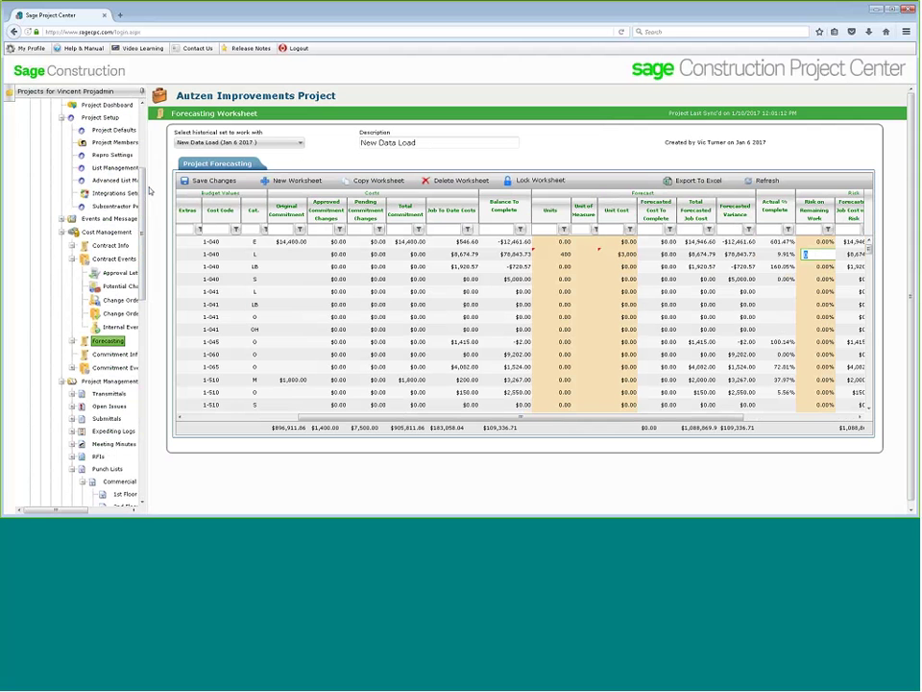
left_click(103, 381)
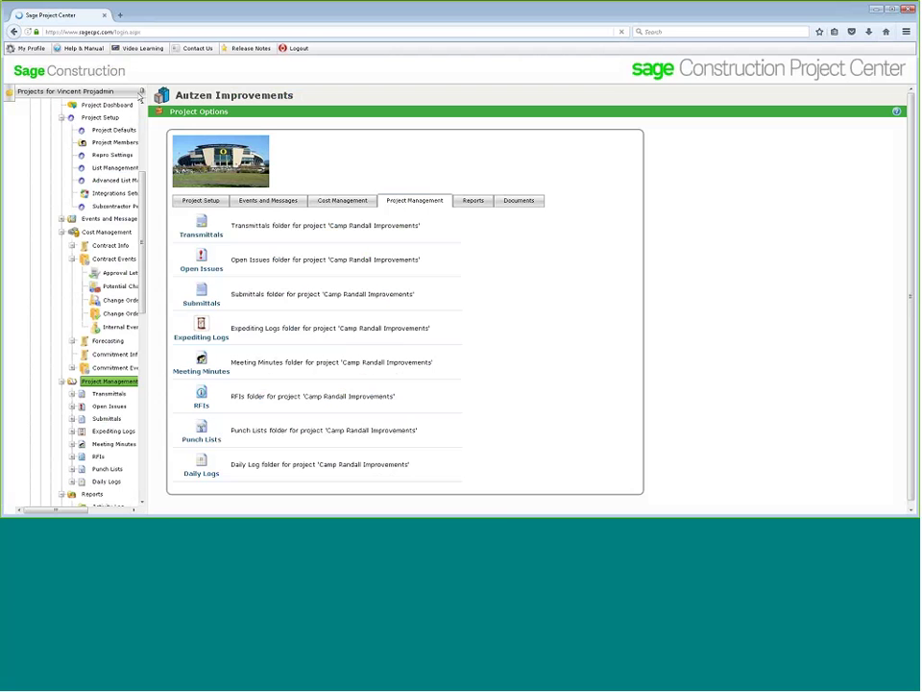
left_click(142, 93)
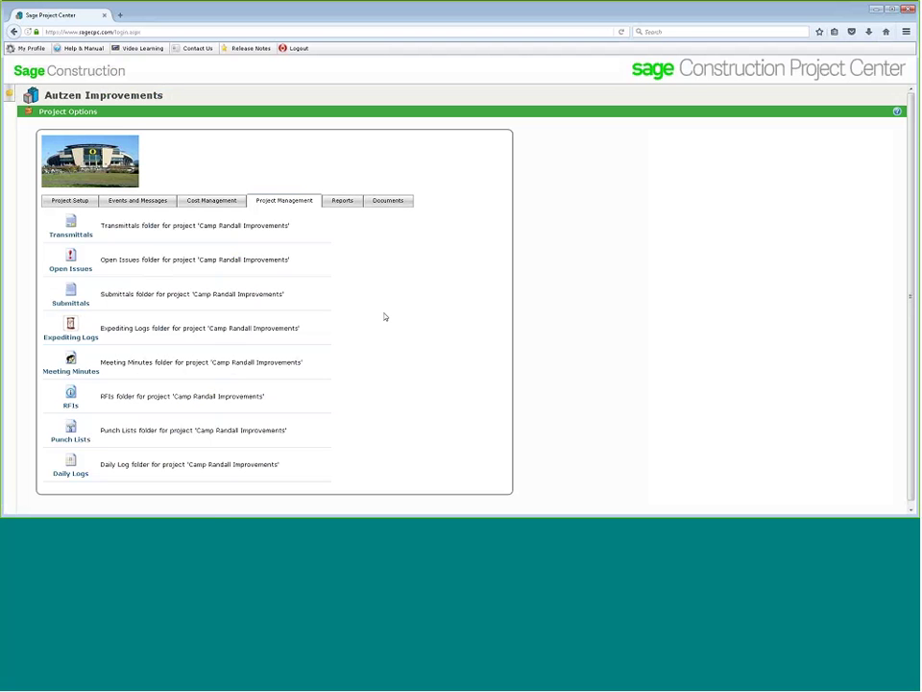
left_click(395, 201)
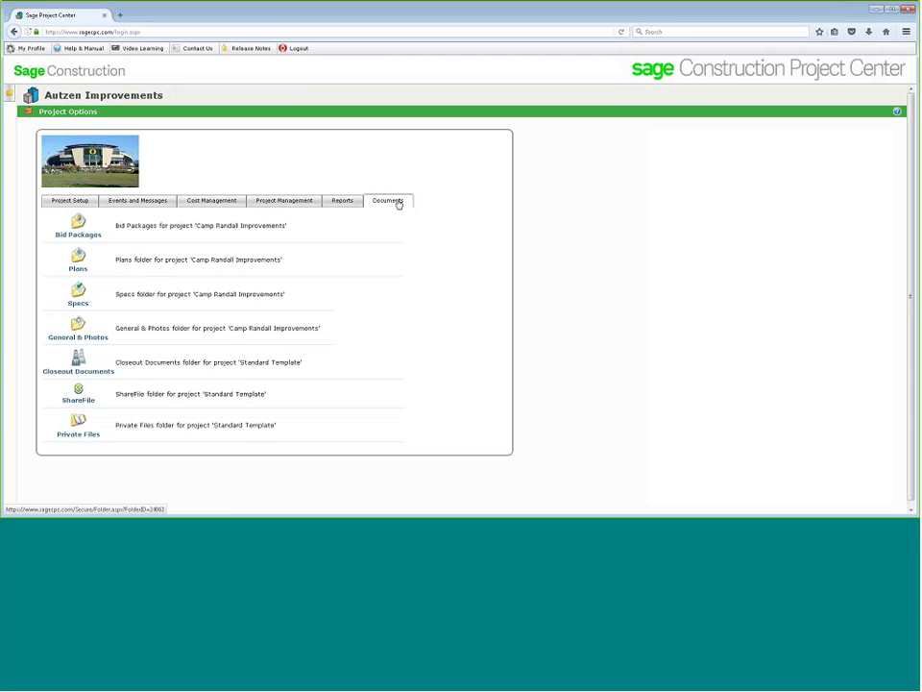
left_click(79, 238)
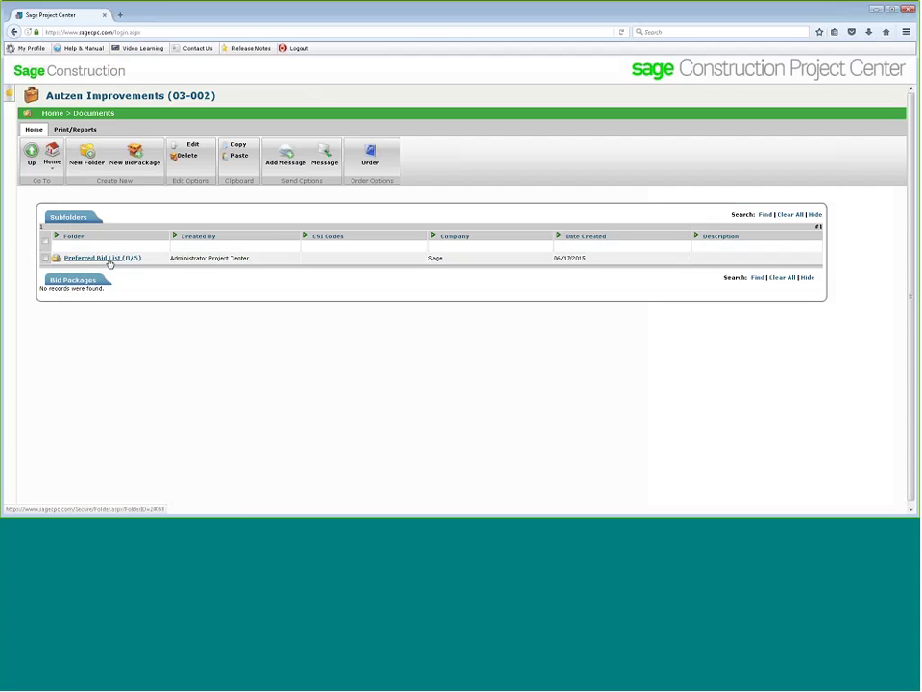
left_click(109, 259)
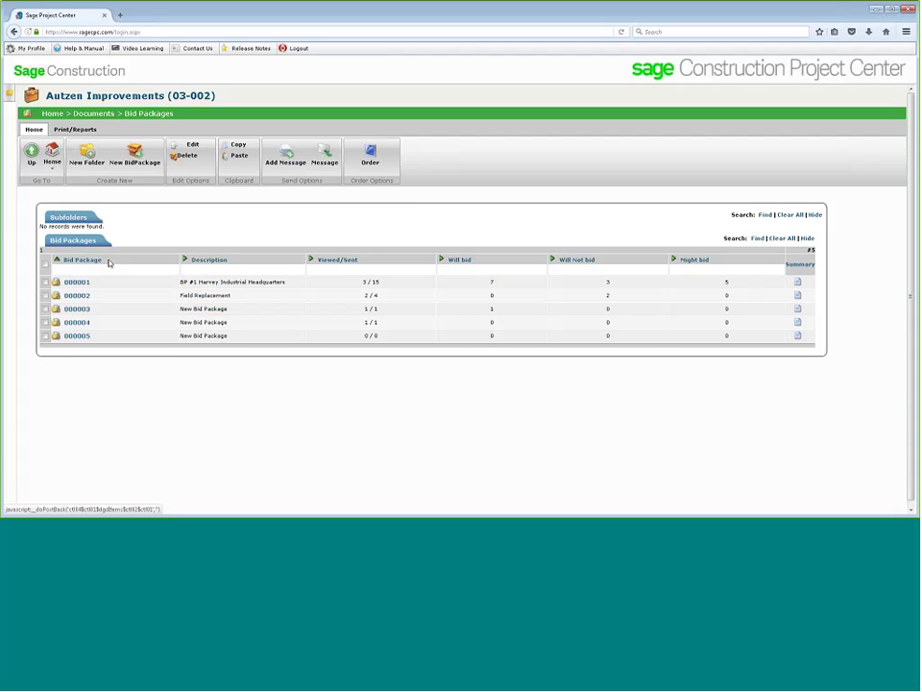
left_click(77, 285)
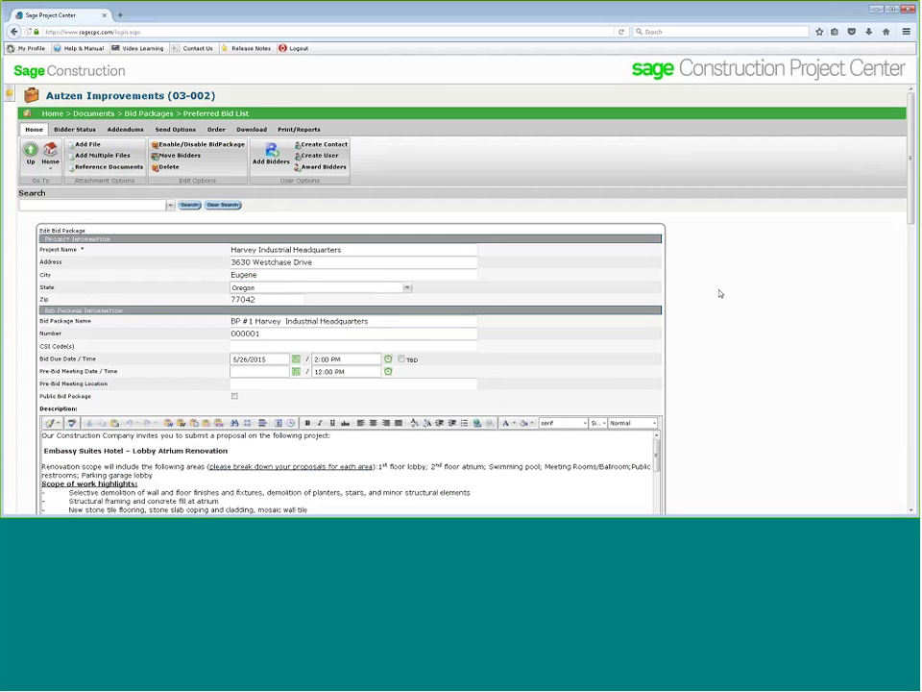
scroll(730, 293, "down", 10)
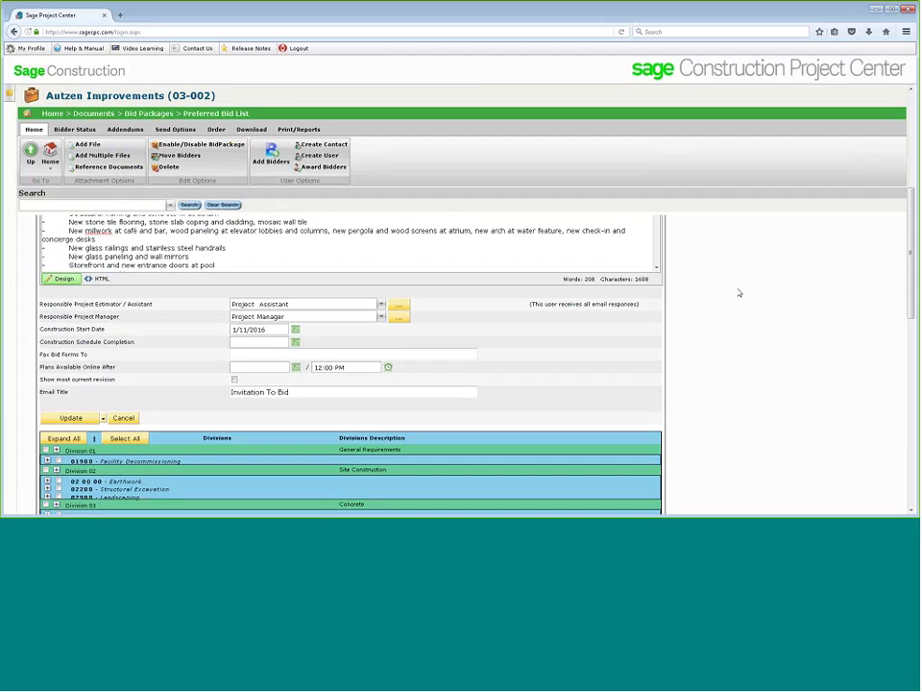
scroll(739, 293, "down", 1)
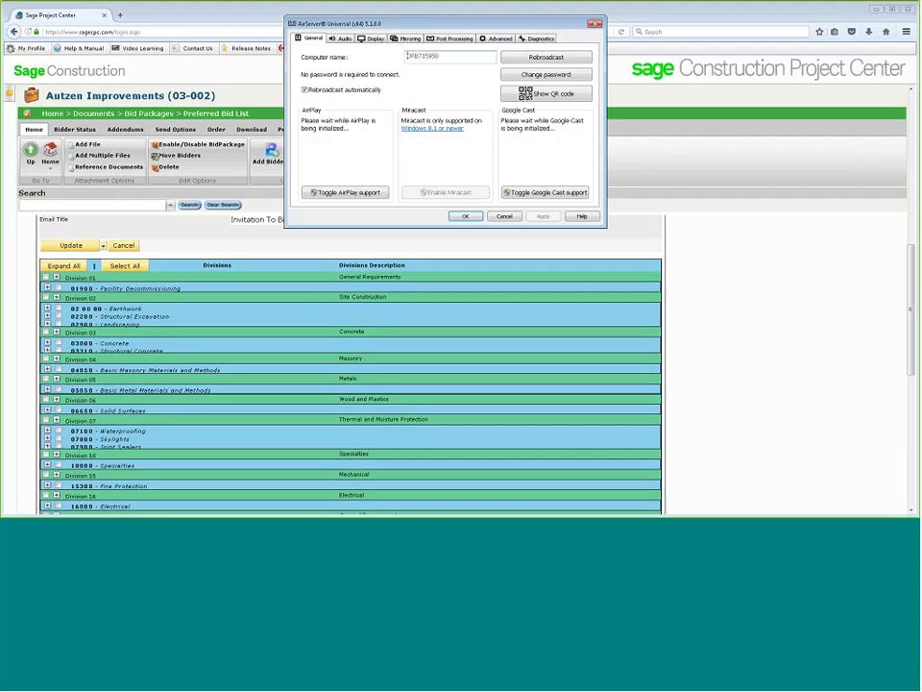
In AirServer, show the AirServer Connect QR code, then close it and accept the settings dialog.
left_click(571, 95)
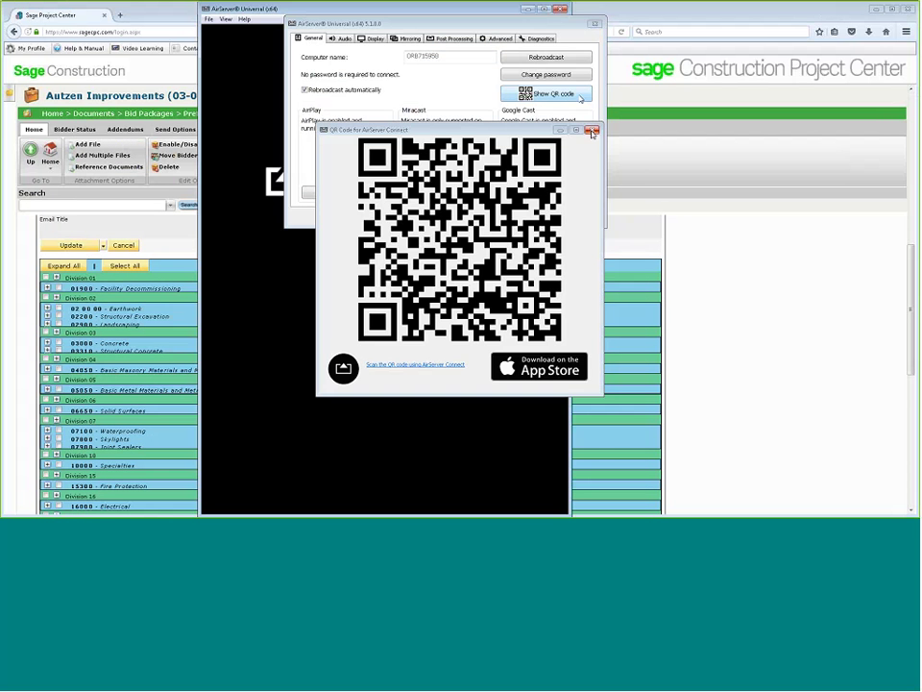
left_click(592, 133)
left_click(470, 217)
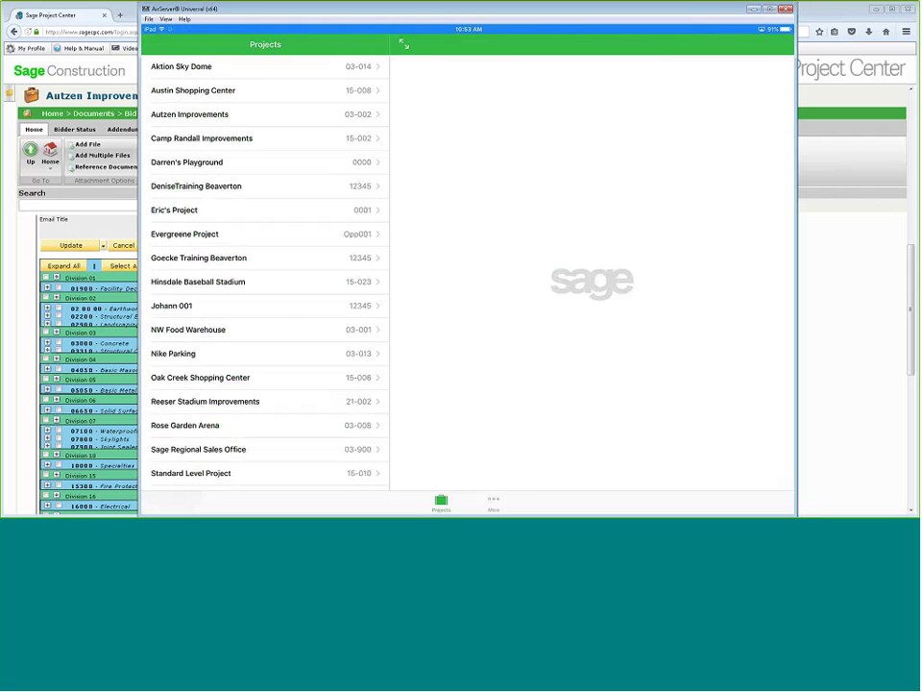
In the mirrored iPad app, duplicate Autzen Improvements' January 5, 2017 current daily log, request weather information and save the copy.
left_click(265, 114)
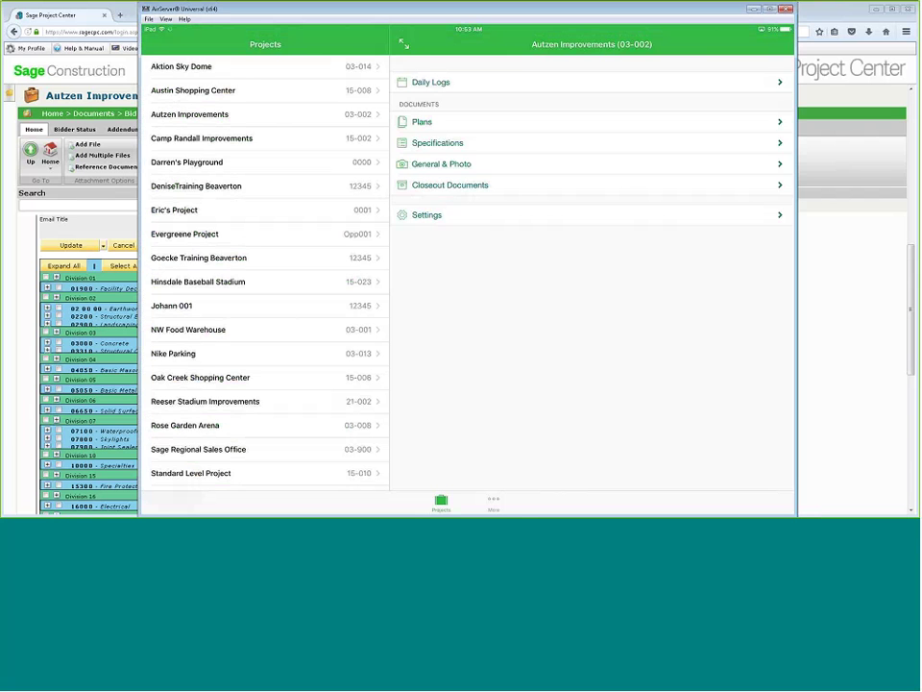
left_click(592, 83)
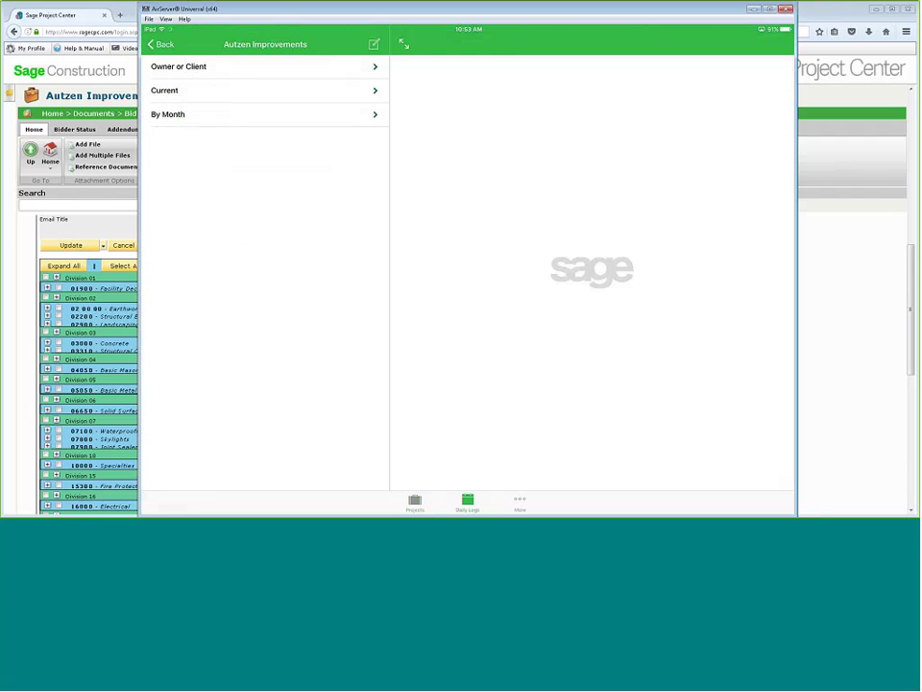
left_click(265, 91)
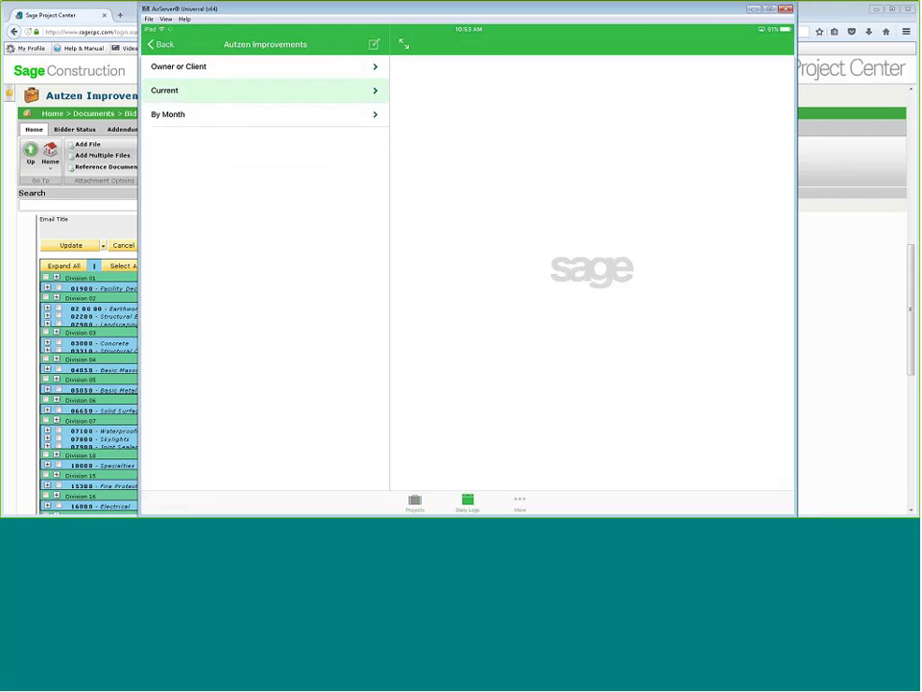
left_click(265, 66)
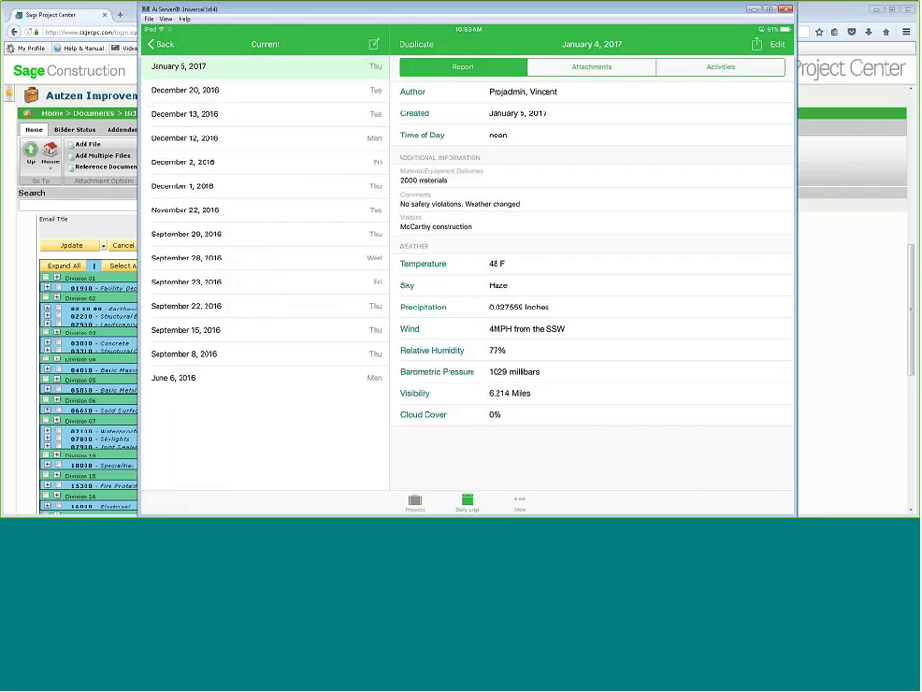
left_click(417, 44)
left_click(216, 318)
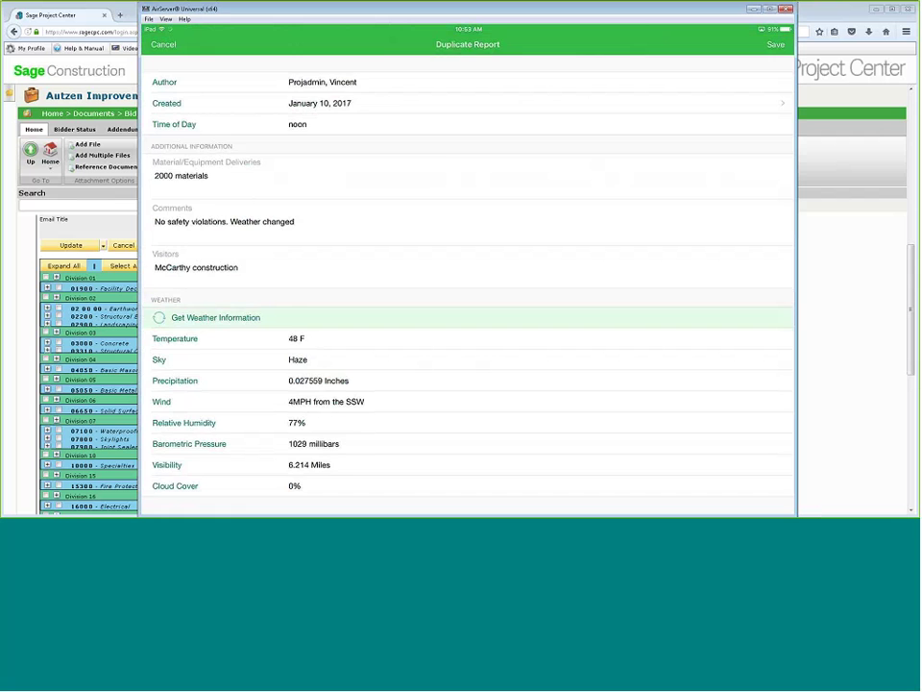
left_click(776, 44)
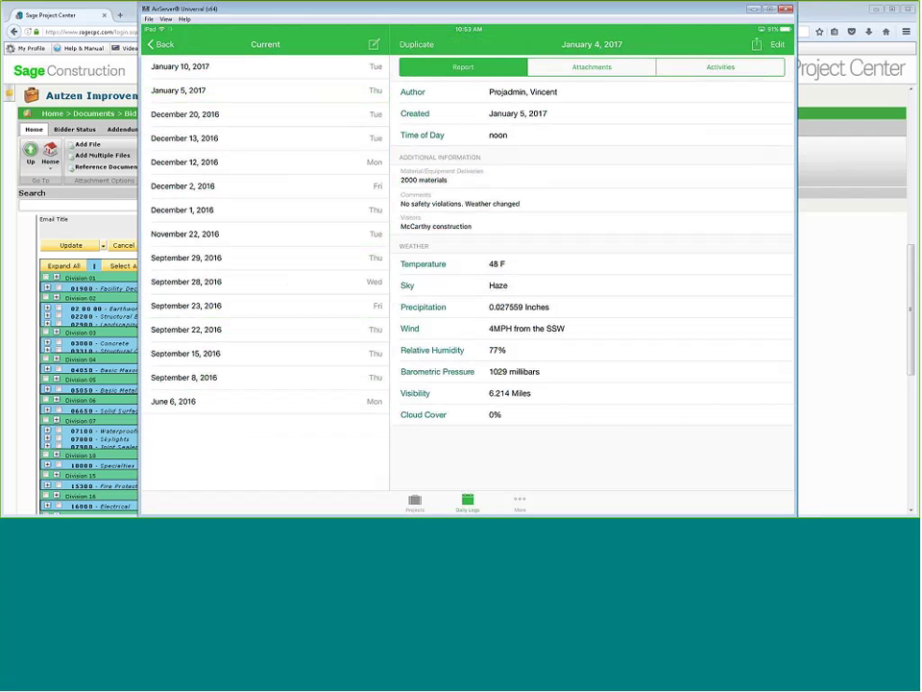
Review the January 10, 2017 daily log's report, attachments with their photo-adding options, and the details of its "Paving of the asphalt" activity.
left_click(265, 68)
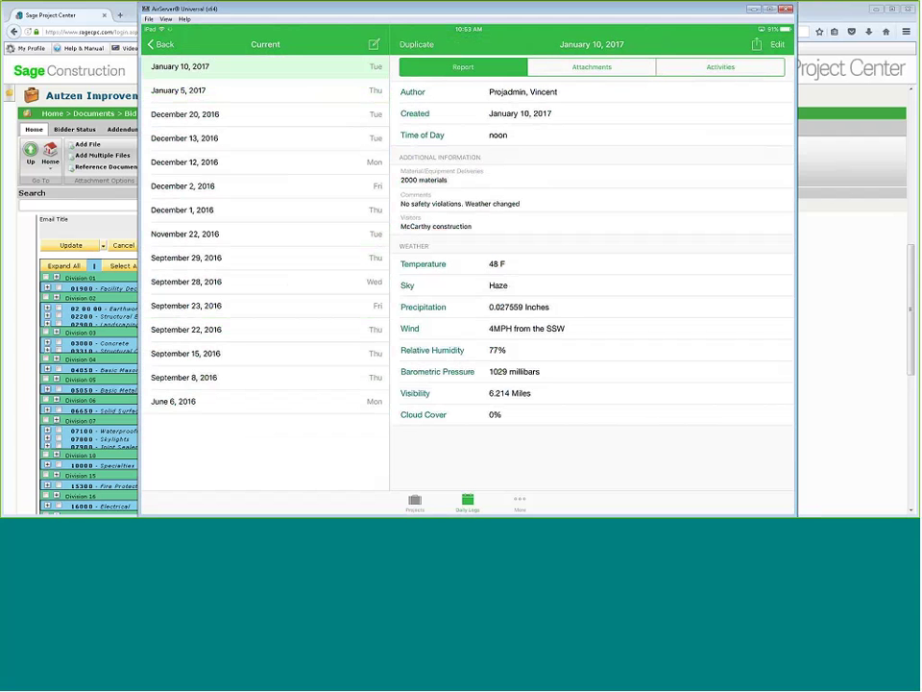
left_click(592, 67)
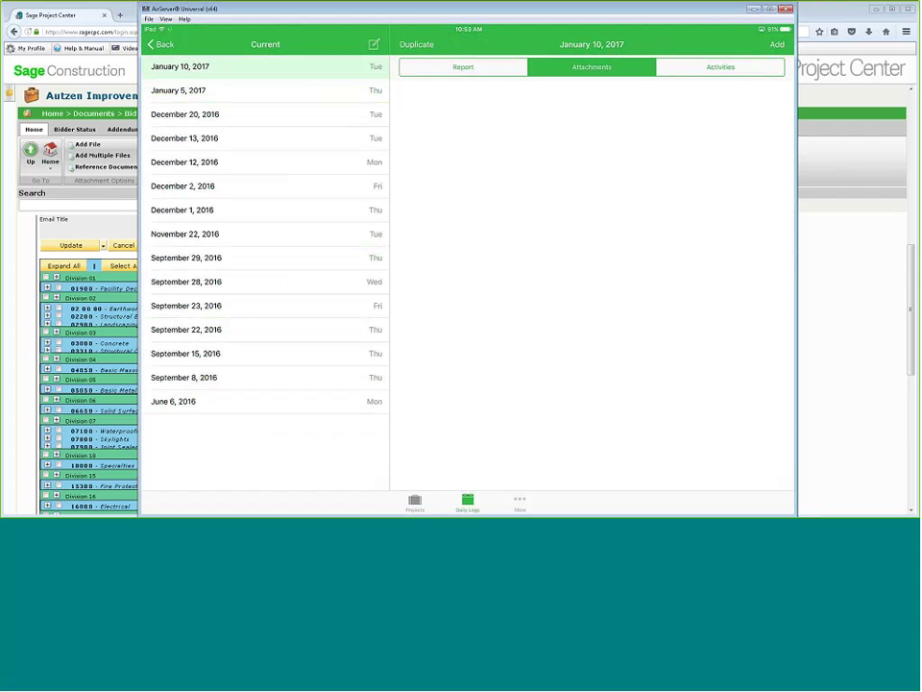
left_click(777, 44)
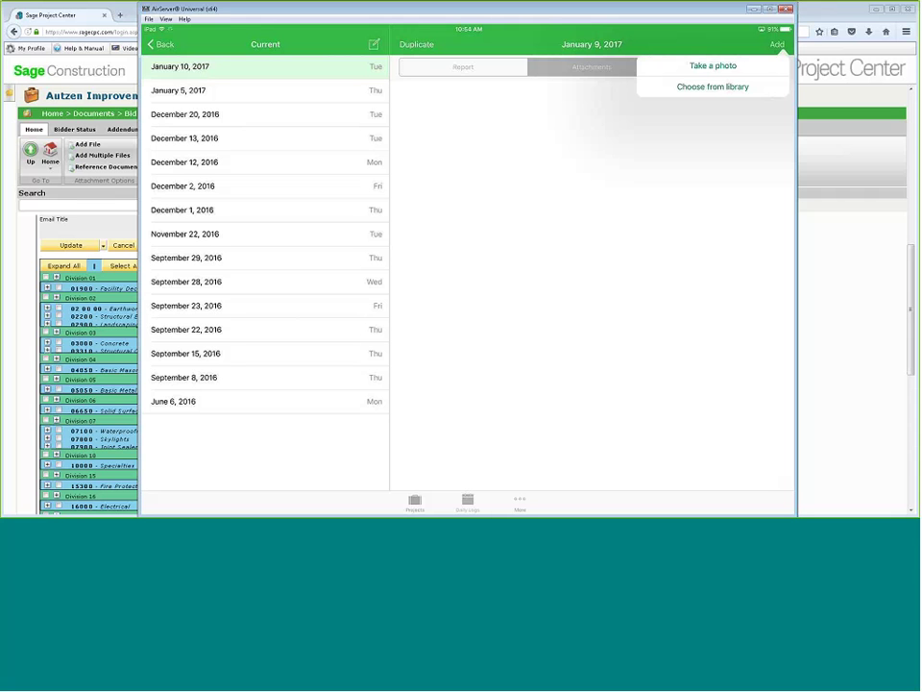
left_click(592, 288)
left_click(721, 67)
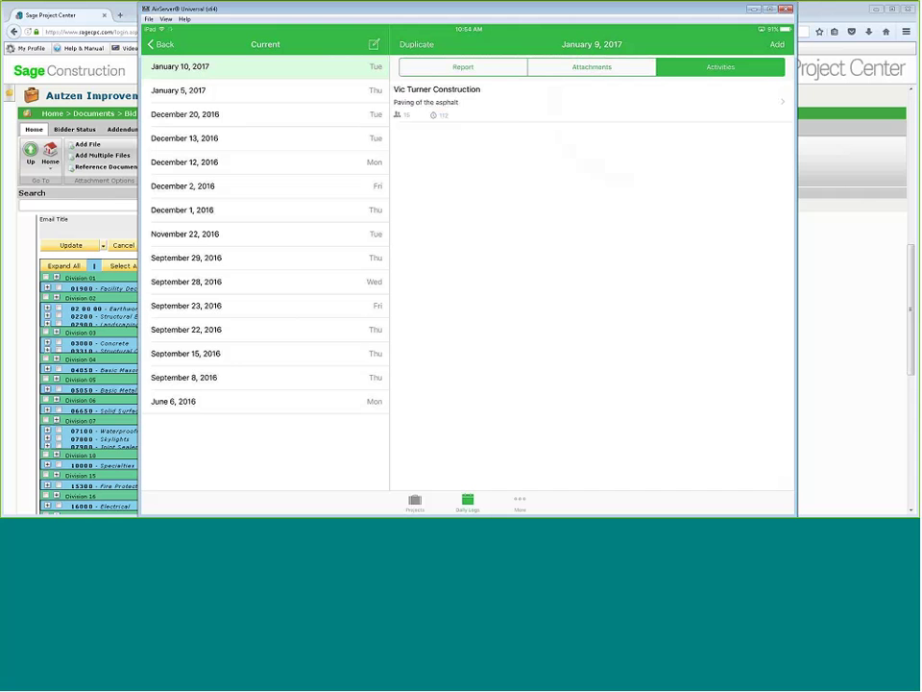
left_click(437, 96)
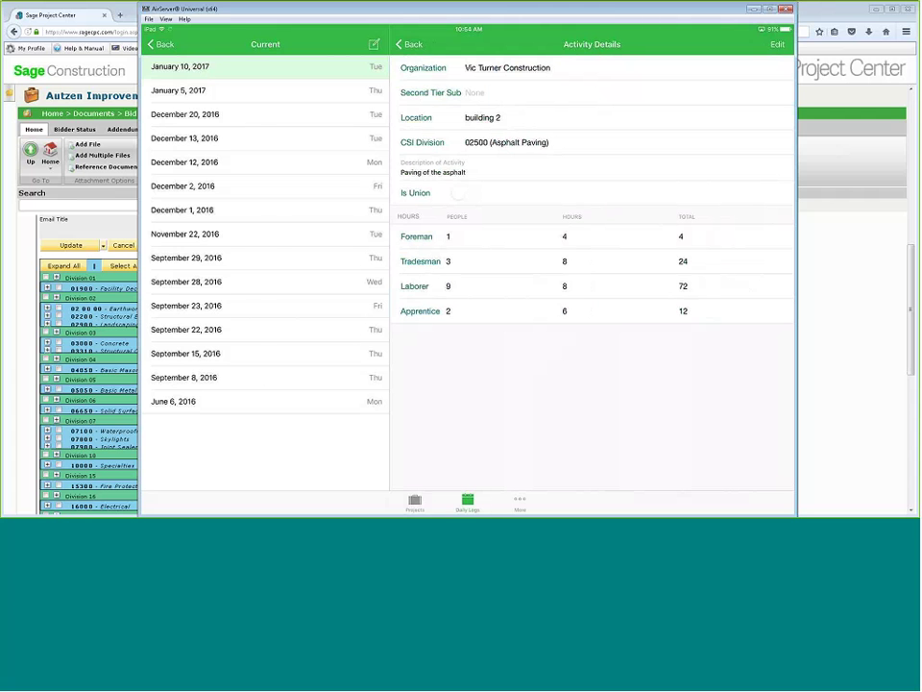
Leave the daily logs and open architectural sheet A03 from the Current Plans folder of Autzen Improvements' plans.
left_click(162, 45)
left_click(161, 44)
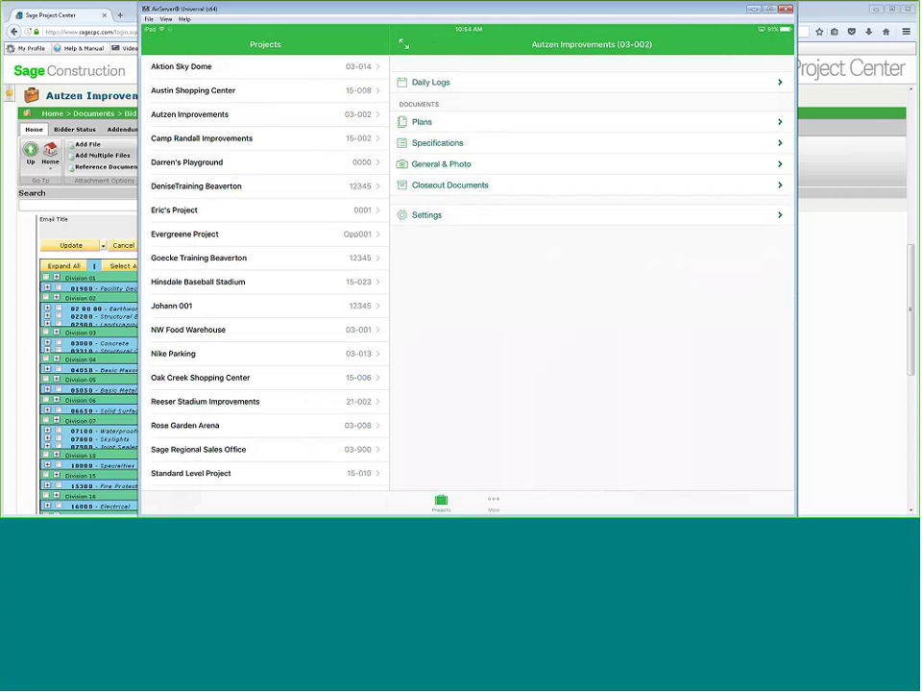
left_click(422, 122)
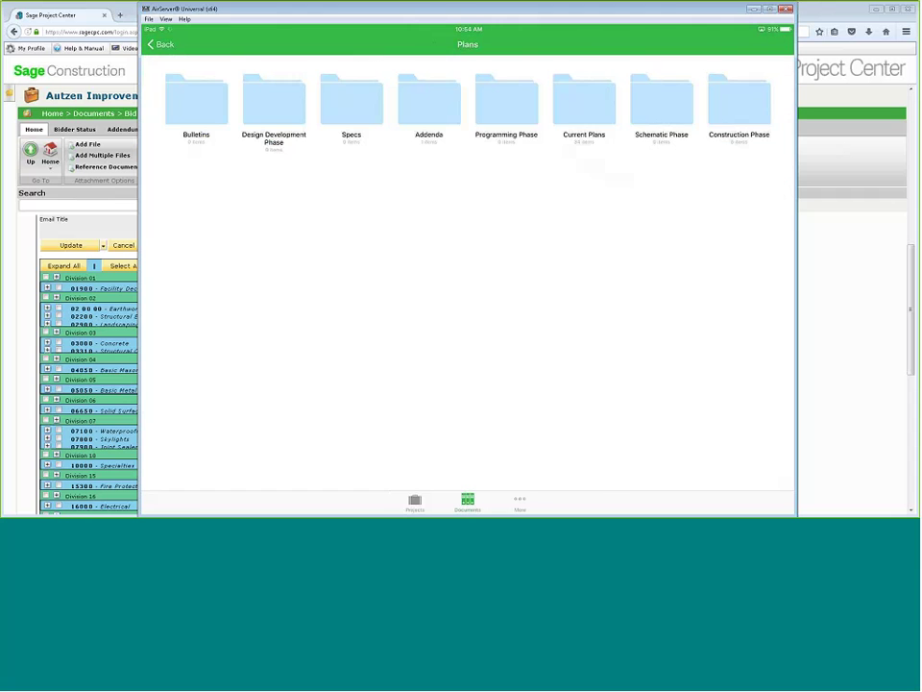
left_click(585, 101)
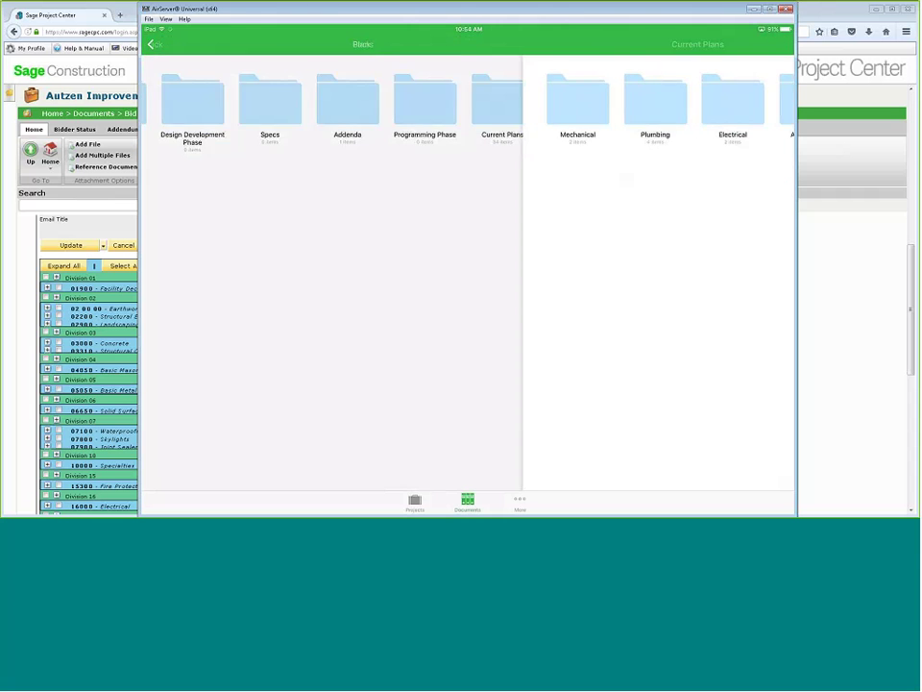
left_click(429, 101)
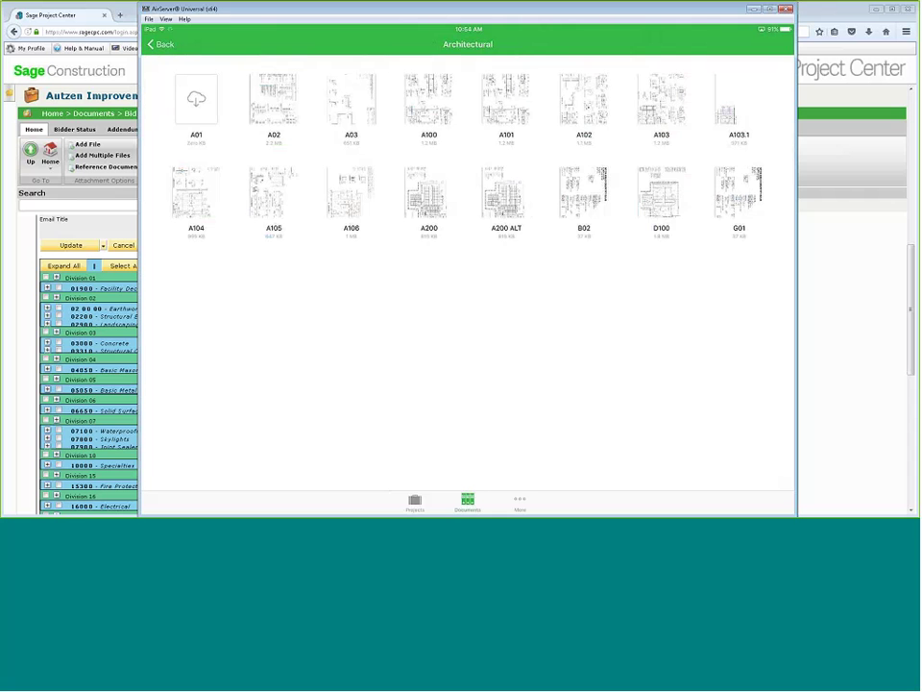
left_click(351, 101)
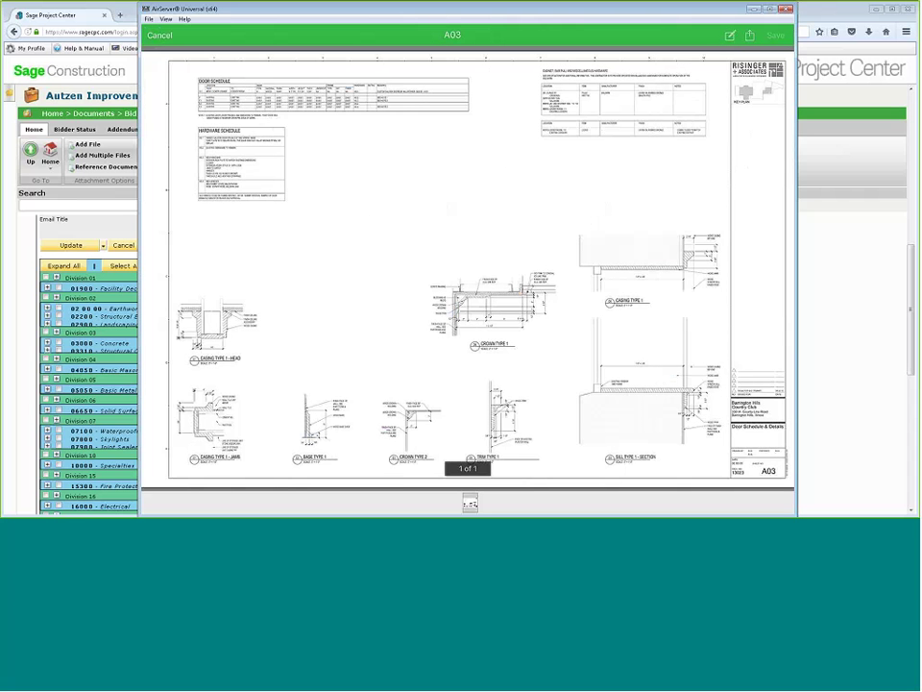
On sheet A03, circle the Crown Type 1 detail in red freehand, draw an arrow pointing to it, and show the document's sharing options.
scroll(482, 341, "up", 5)
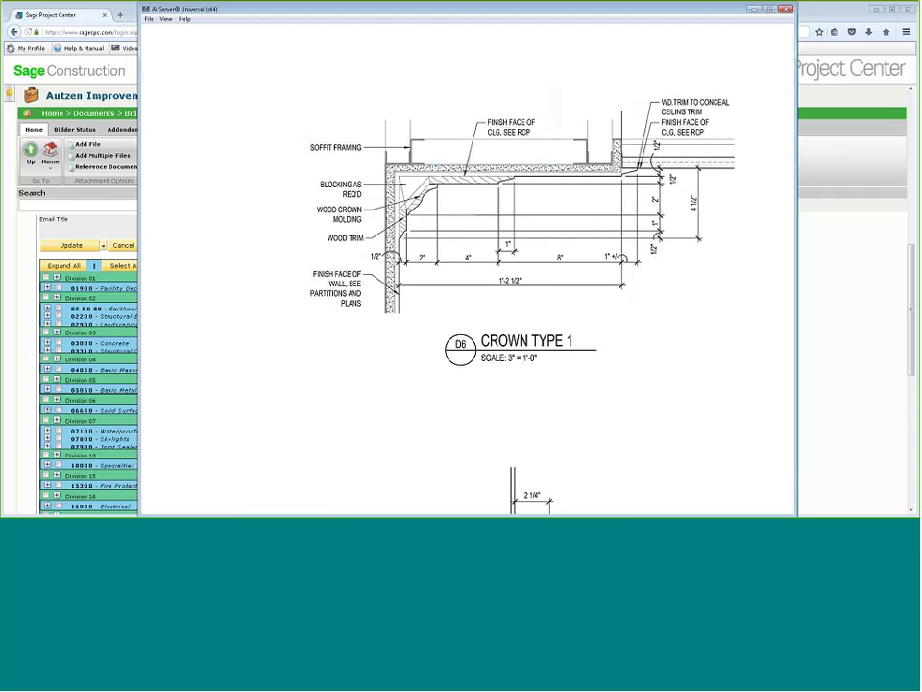
scroll(477, 389, "down", 3)
left_click(468, 279)
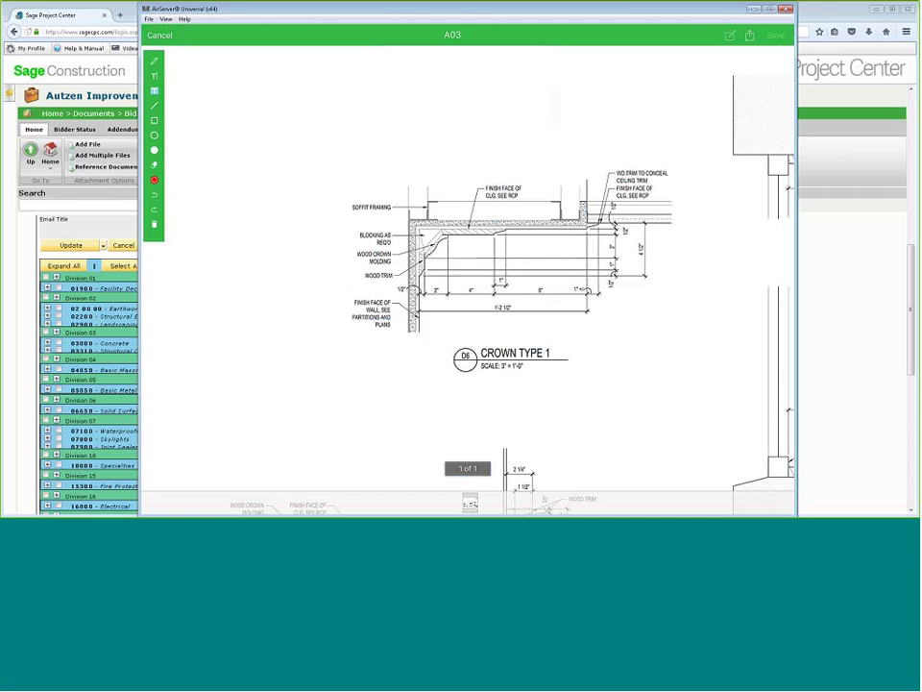
left_click(156, 62)
left_click(157, 180)
mouse_move(326, 186)
left_mouse_down()
mouse_move(673, 197)
mouse_move(415, 146)
left_mouse_up()
mouse_move(200, 384)
left_mouse_down()
mouse_move(288, 326)
mouse_move(311, 378)
left_mouse_up()
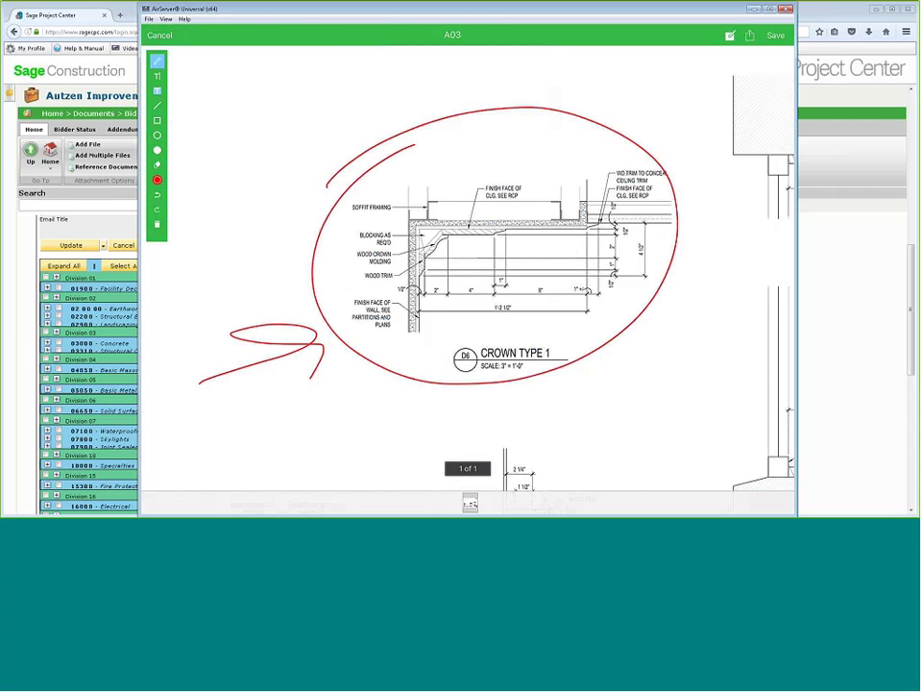
left_click(750, 35)
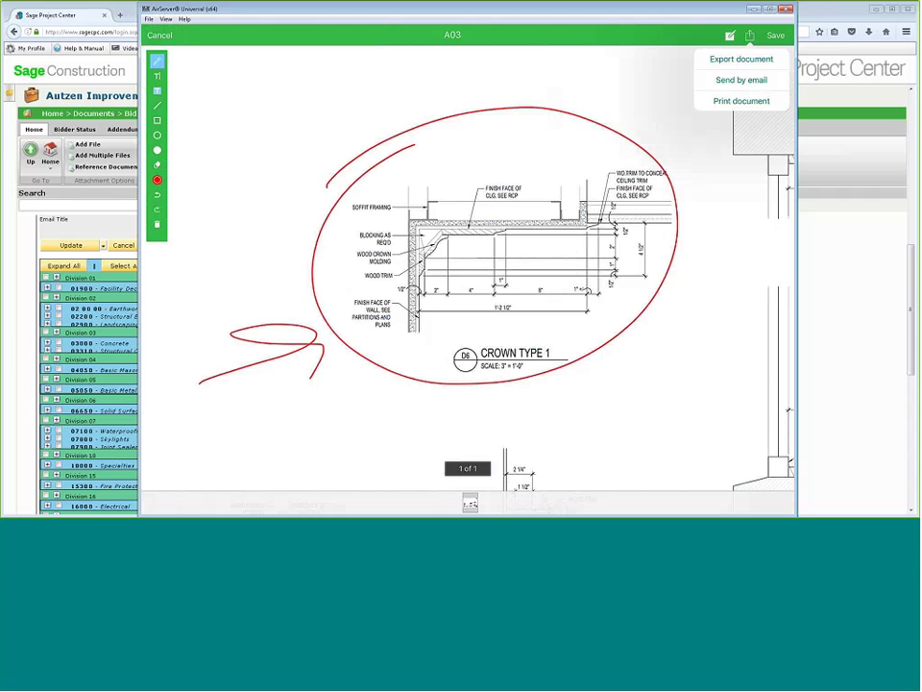